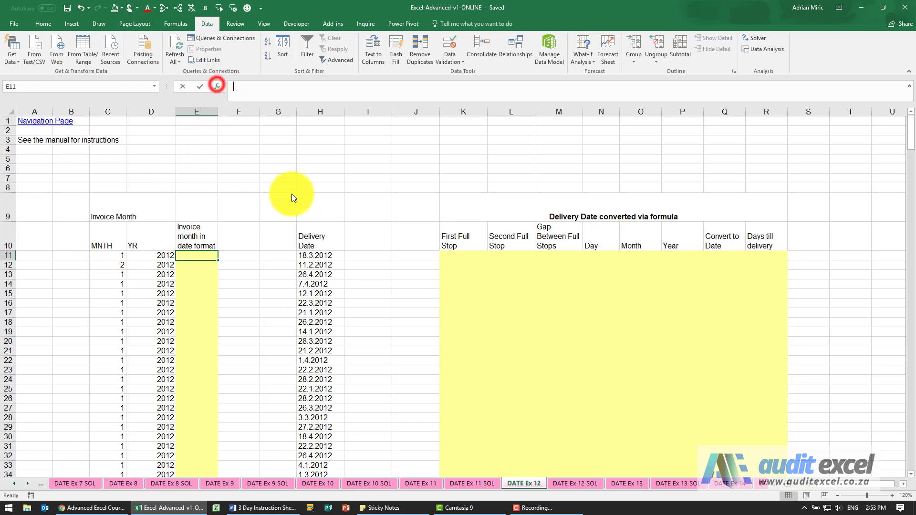
# Enter =DATE(D11,C11,1) in E11 and fill it down the Invoice month in date format column
pyautogui.click(217, 86)
pyautogui.click(668, 298)
pyautogui.press('d')
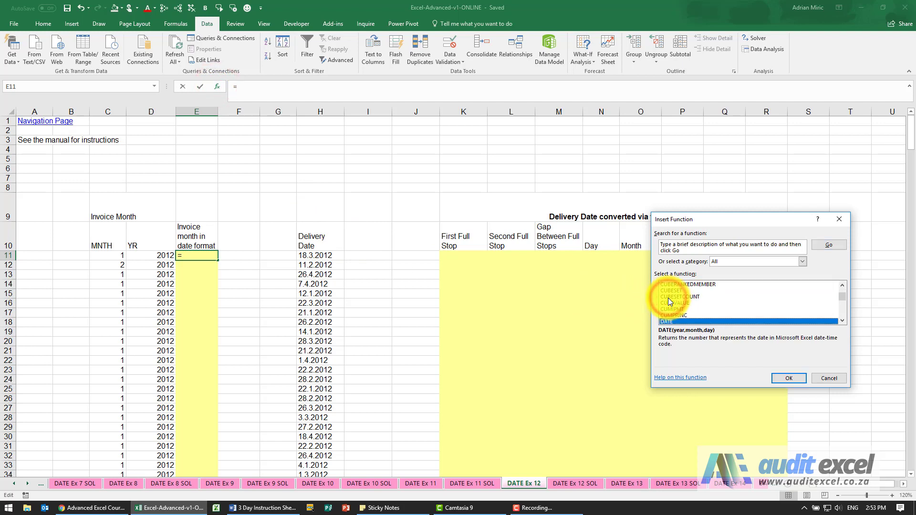
pyautogui.press('Return')
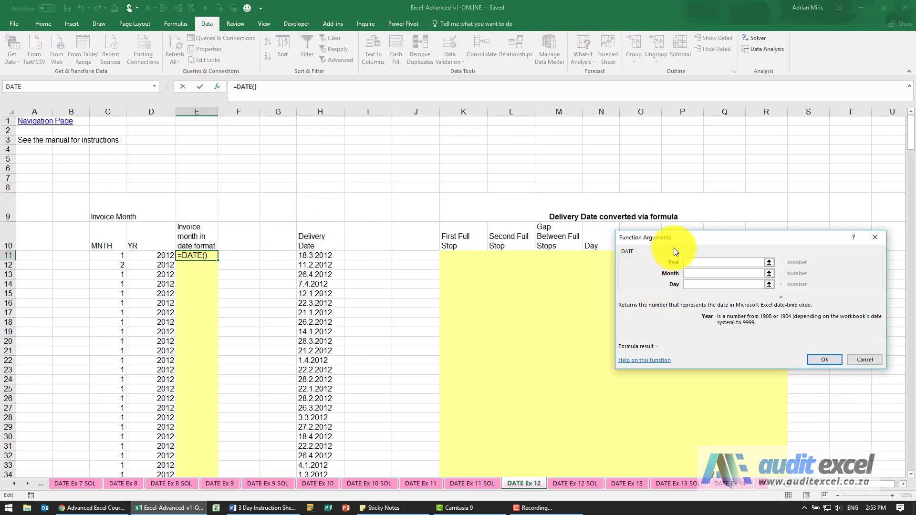
pyautogui.moveTo(676, 244); pyautogui.dragTo(379, 170)
pyautogui.click(391, 191)
pyautogui.click(164, 256)
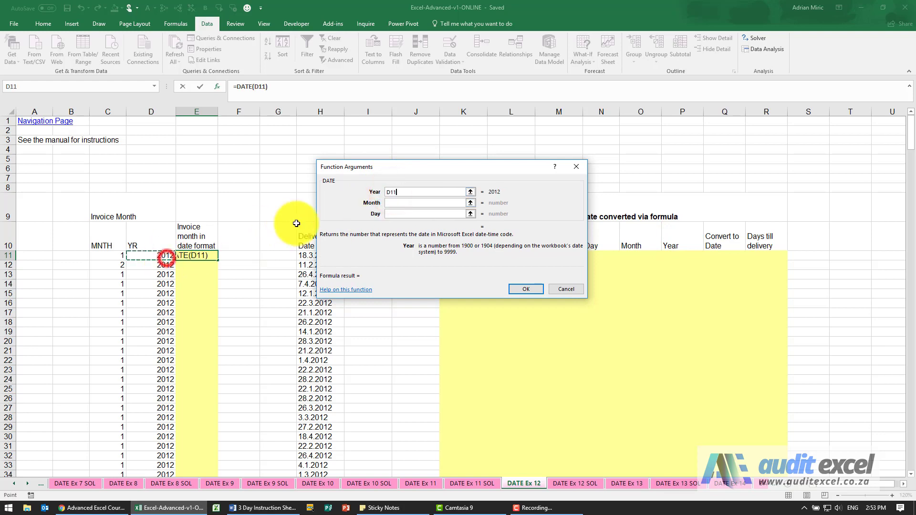
pyautogui.click(395, 202)
pyautogui.click(117, 257)
pyautogui.click(392, 214)
pyautogui.write('11,1')
pyautogui.click(529, 289)
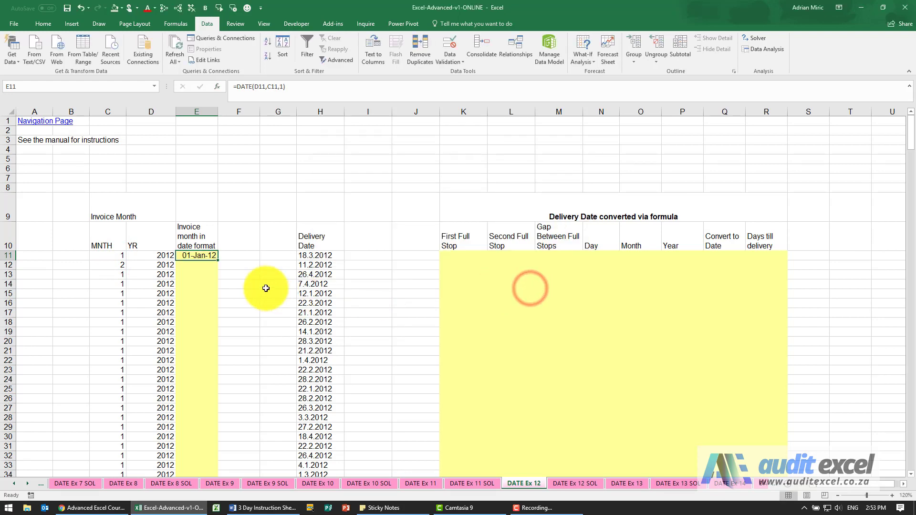
pyautogui.doubleClick(218, 261)
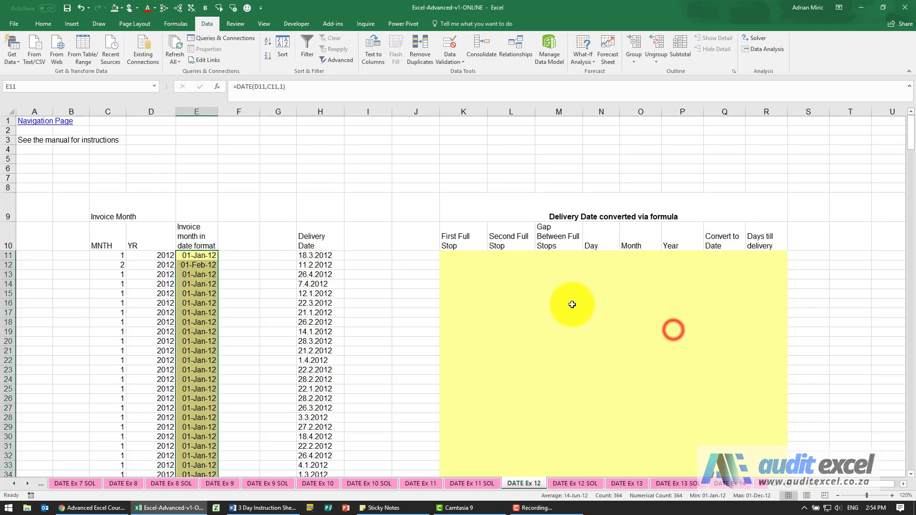
# Enter =FIND(".",H11) in K11, returning 3 for the first full stop
pyautogui.click(453, 259)
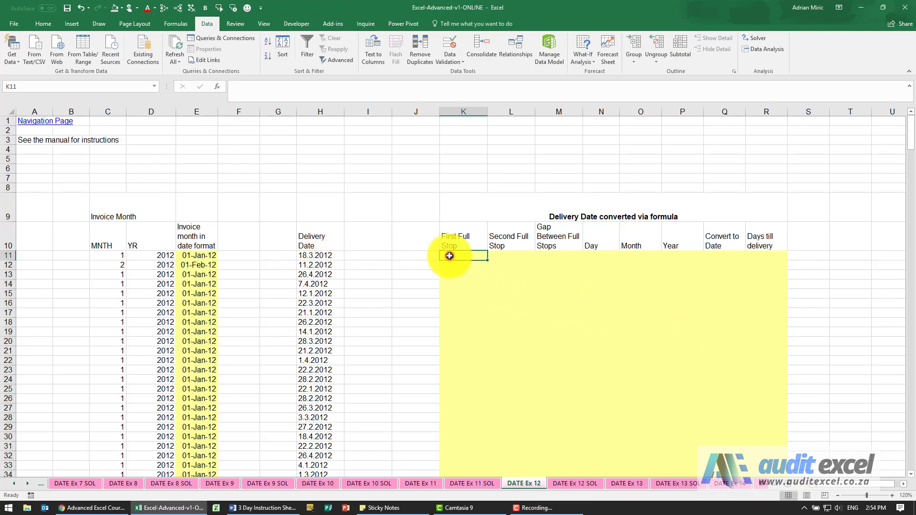
pyautogui.click(217, 87)
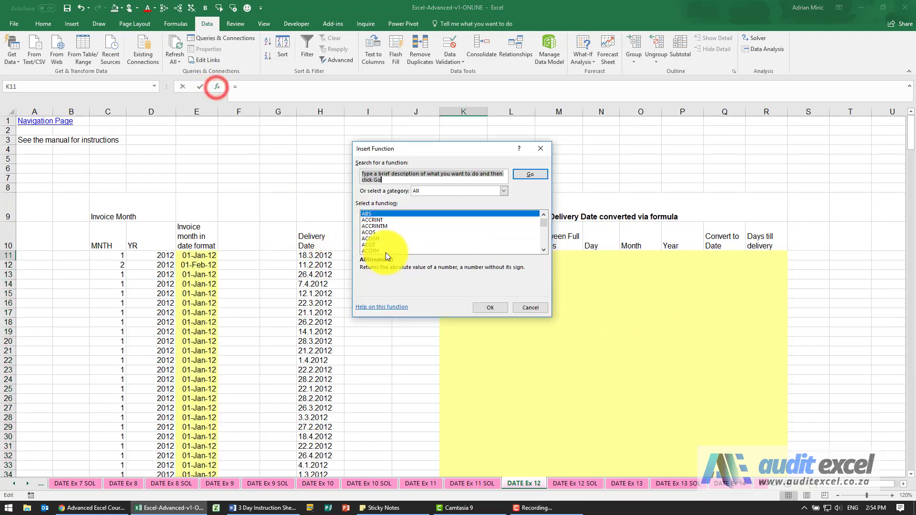
pyautogui.click(428, 232)
pyautogui.press('f')
pyautogui.press('i')
pyautogui.press('n')
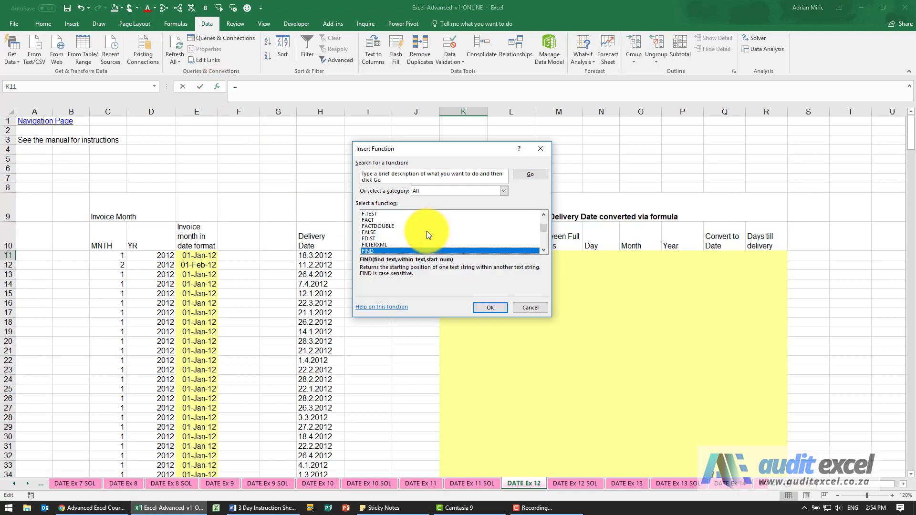
pyautogui.press('Return')
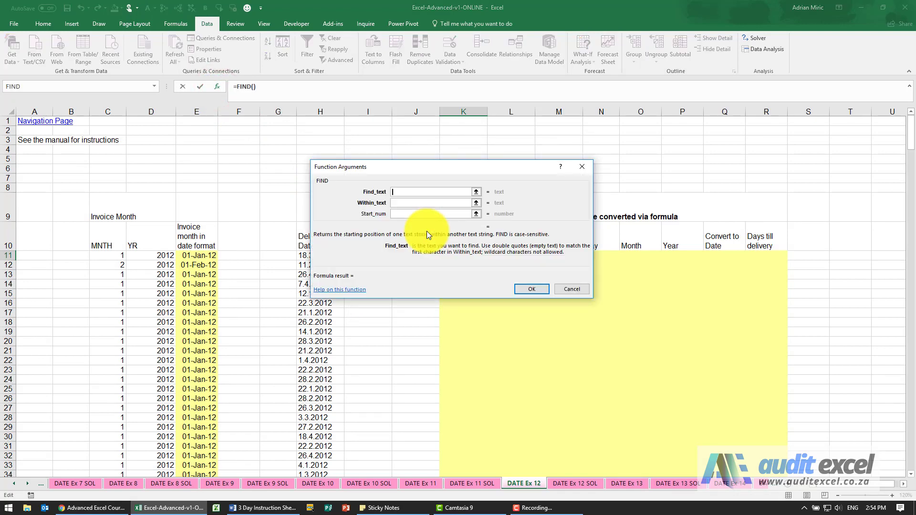
pyautogui.moveTo(411, 167); pyautogui.dragTo(422, 276)
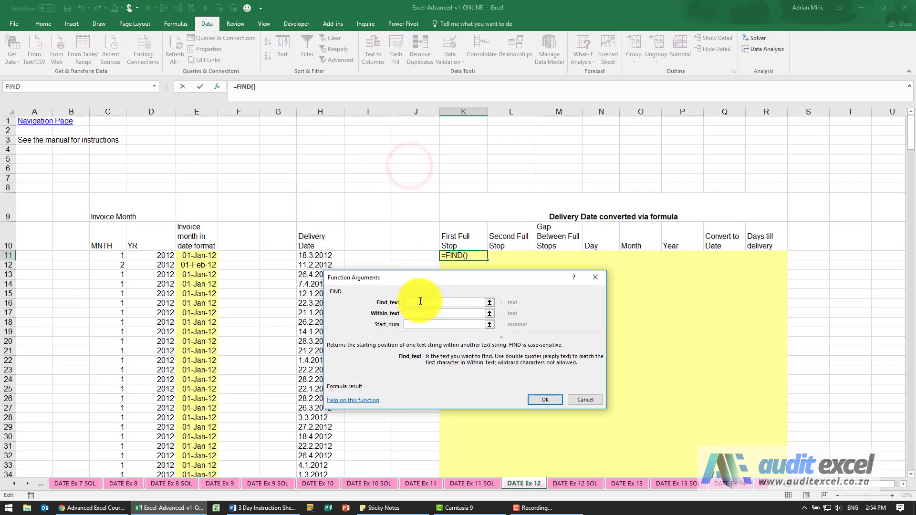
pyautogui.click(420, 303)
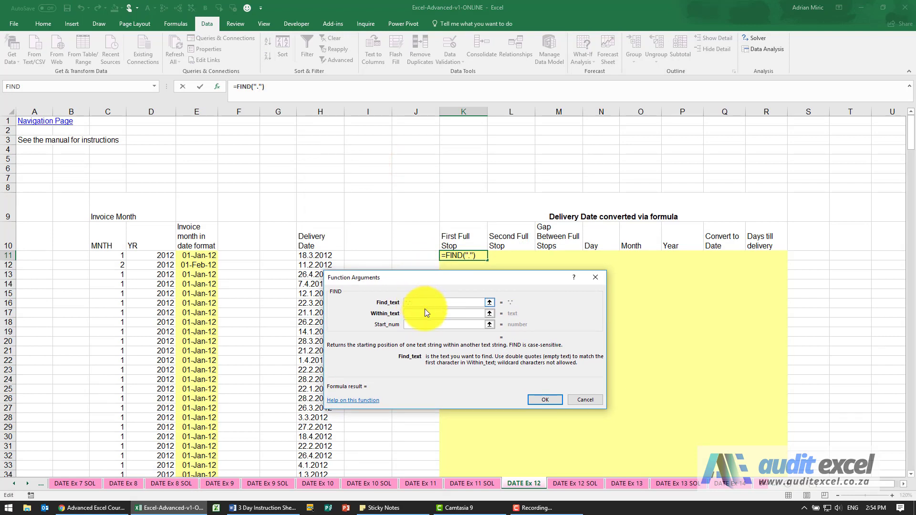
pyautogui.click(425, 312)
pyautogui.click(324, 257)
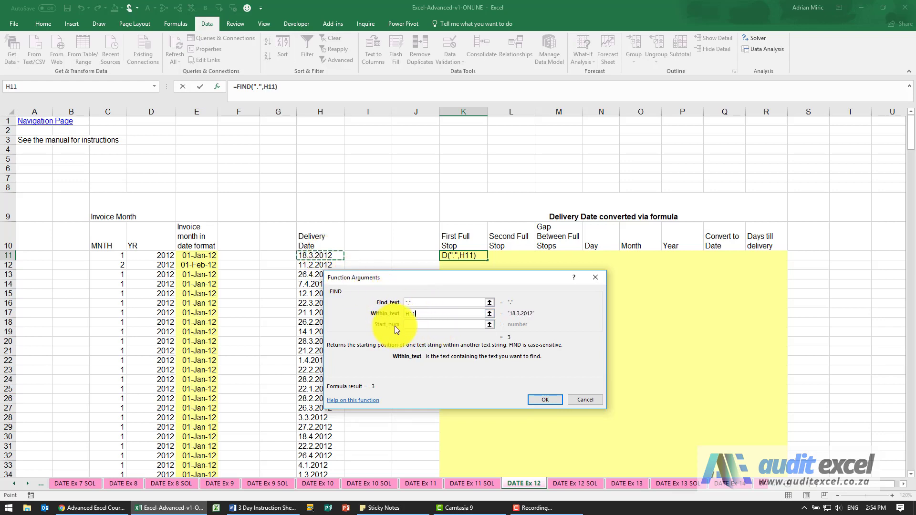
pyautogui.click(538, 402)
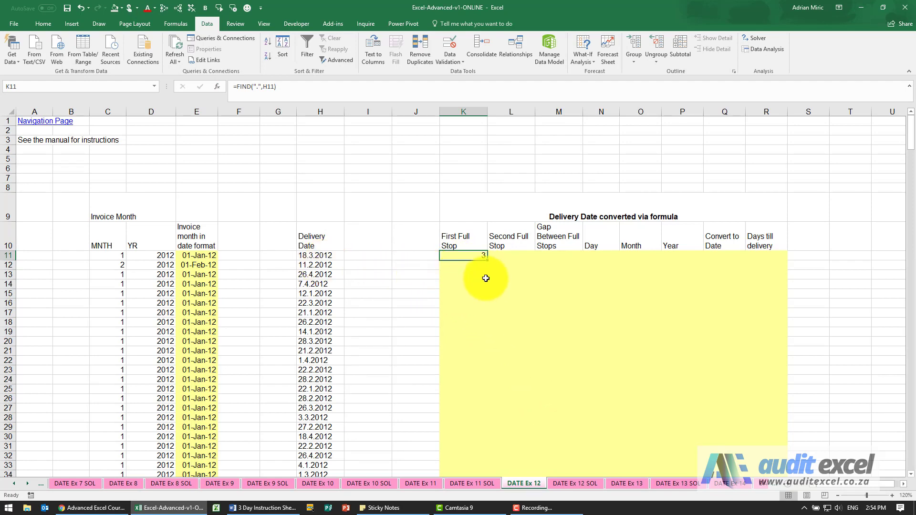
# Enter =FIND(".",H11,K11+1) in L11, returning 5, then select K11:L11
pyautogui.click(506, 258)
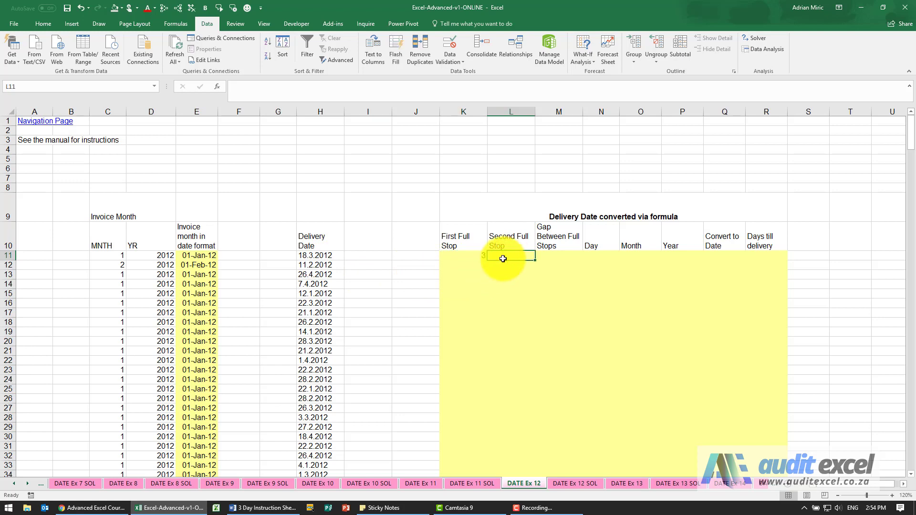
pyautogui.click(218, 88)
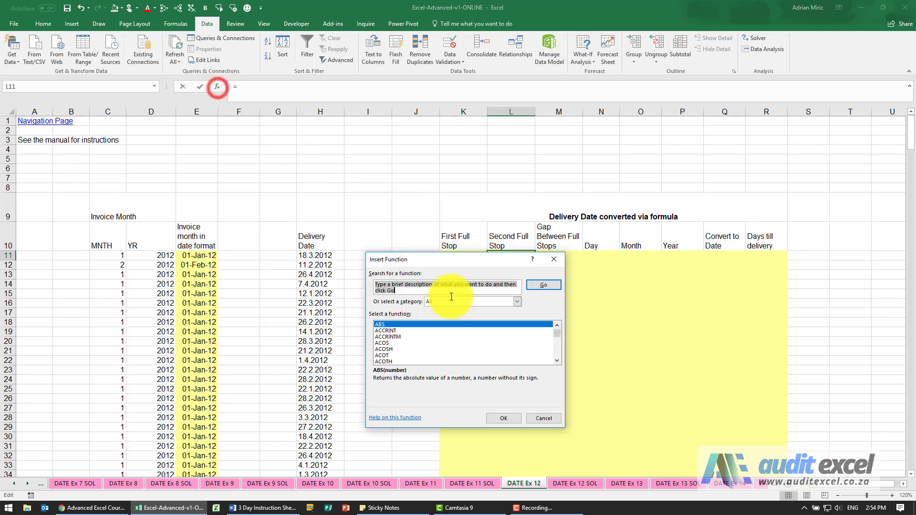
pyautogui.click(490, 339)
pyautogui.write('find')
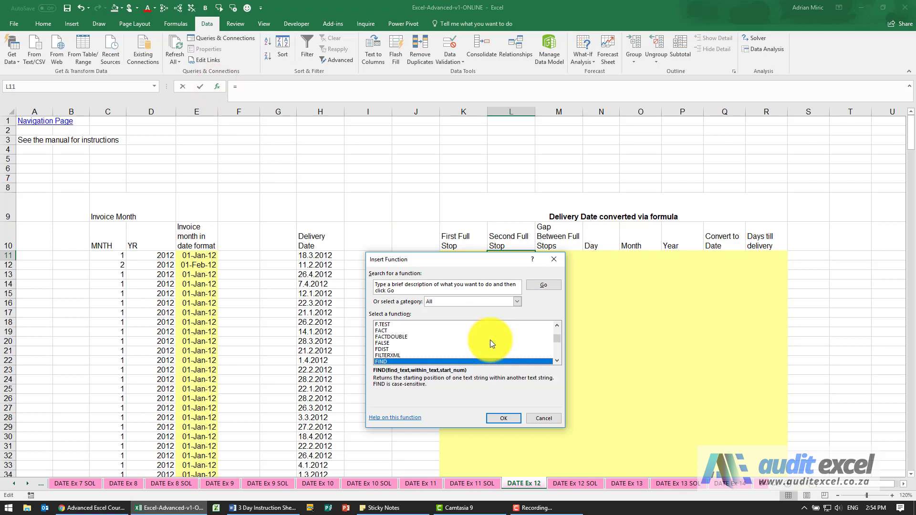
pyautogui.press('Return')
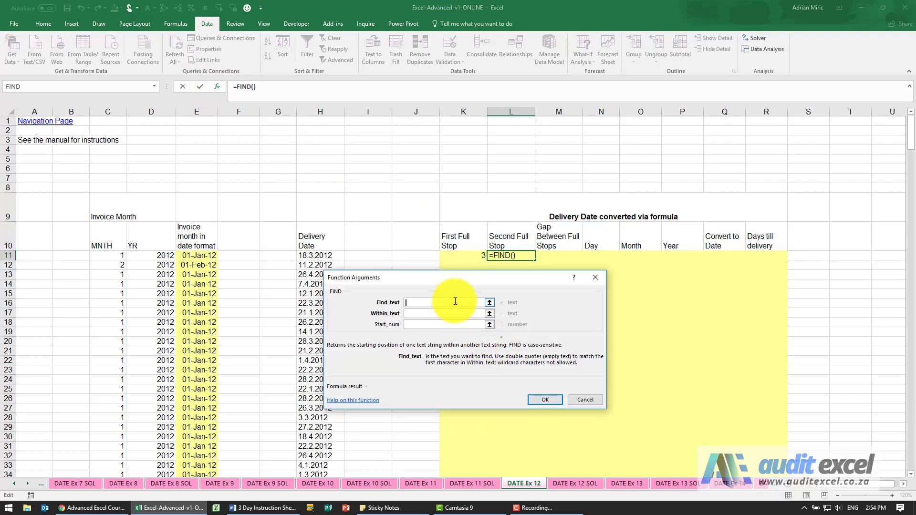
pyautogui.write('".')
pyautogui.click(470, 313)
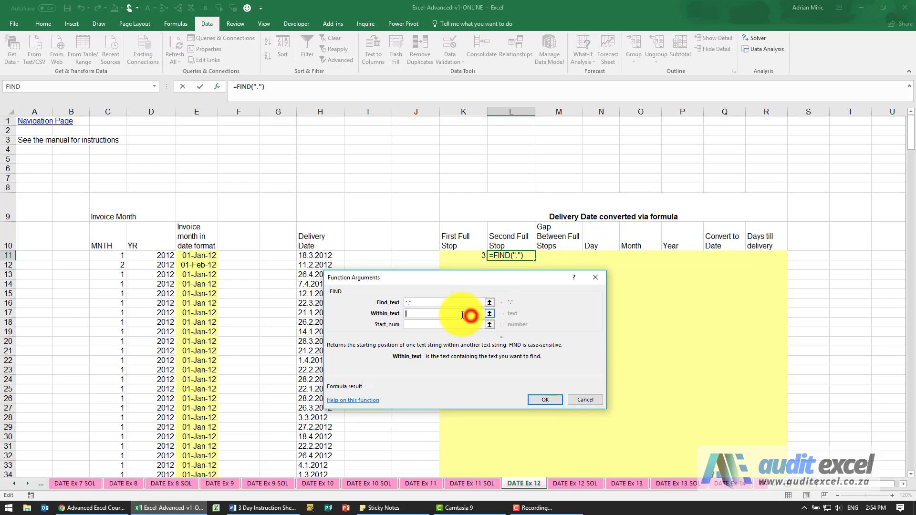
pyautogui.click(329, 257)
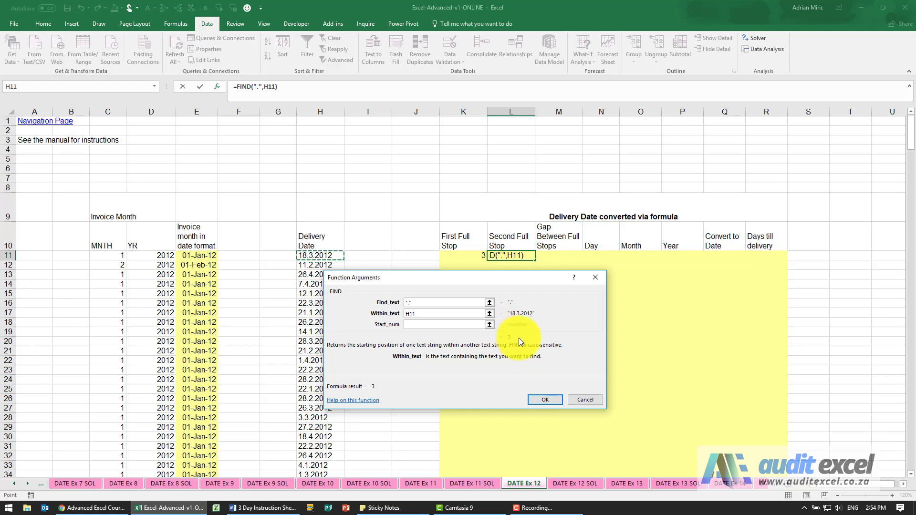
pyautogui.click(428, 324)
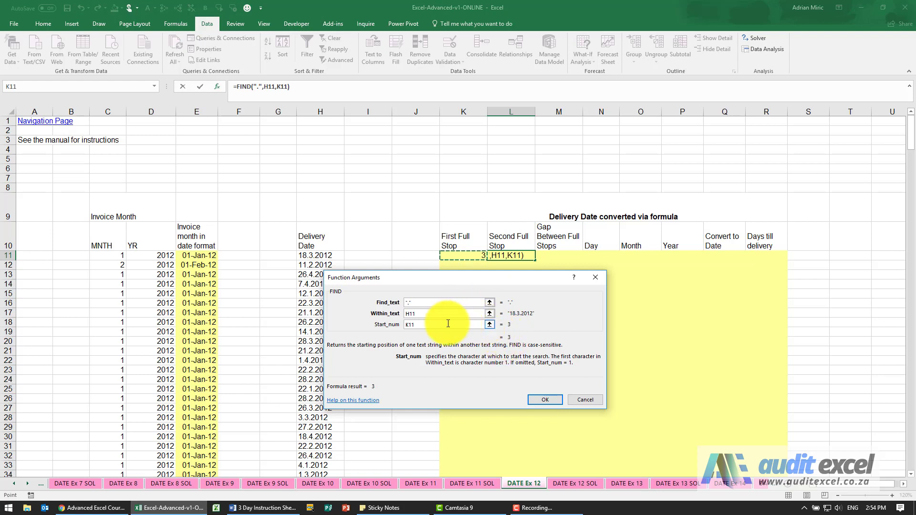
pyautogui.write('+1')
pyautogui.press('Return')
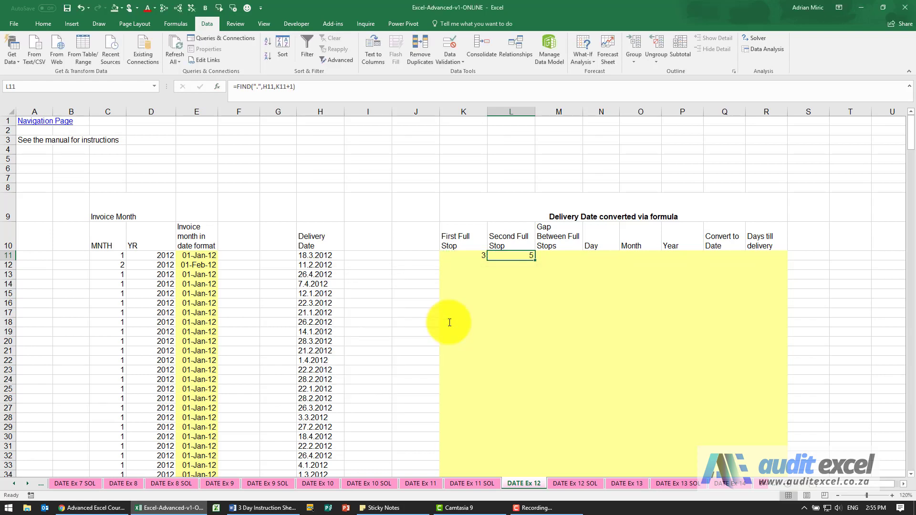
pyautogui.click(469, 257)
# Copy both full-stop formulas in K11:L11 down through all delivery rows
pyautogui.moveTo(467, 254); pyautogui.dragTo(524, 435)
pyautogui.scroll(6, 525, 366)
pyautogui.scroll(20, 525, 367)
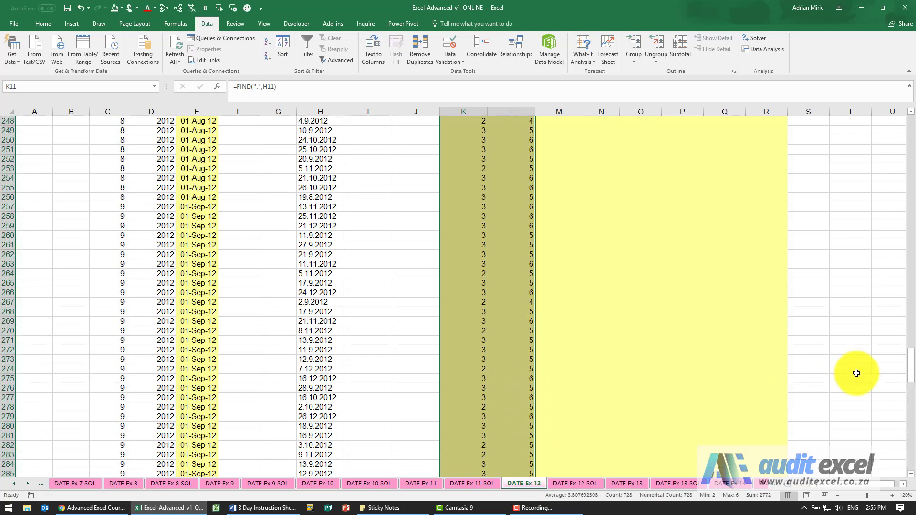
pyautogui.moveTo(909, 371); pyautogui.dragTo(858, 139)
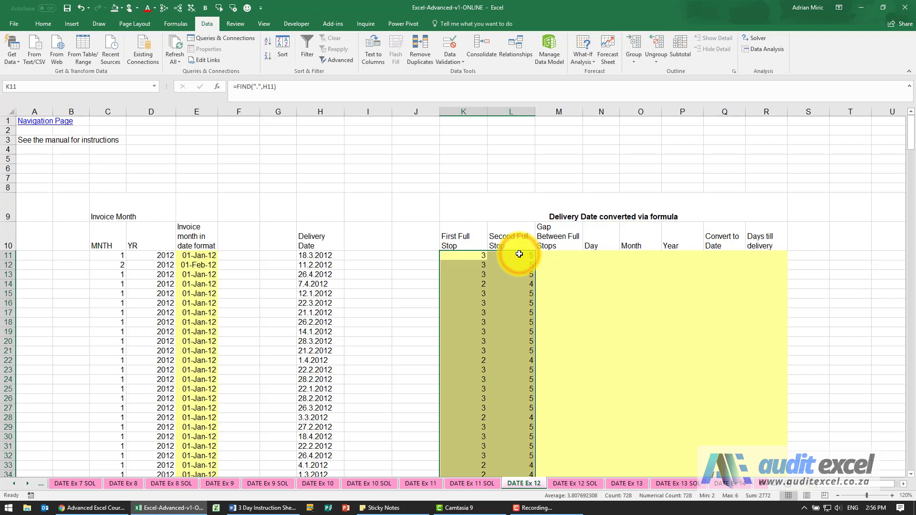
# Enter =L11-K11 in M11, returning 2, and fill it down column M
pyautogui.click(543, 256)
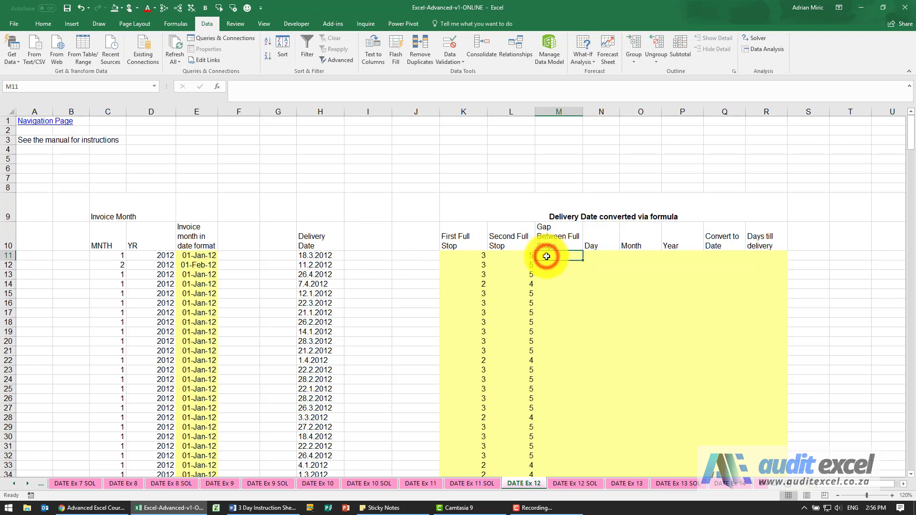
pyautogui.write('=')
pyautogui.click(518, 256)
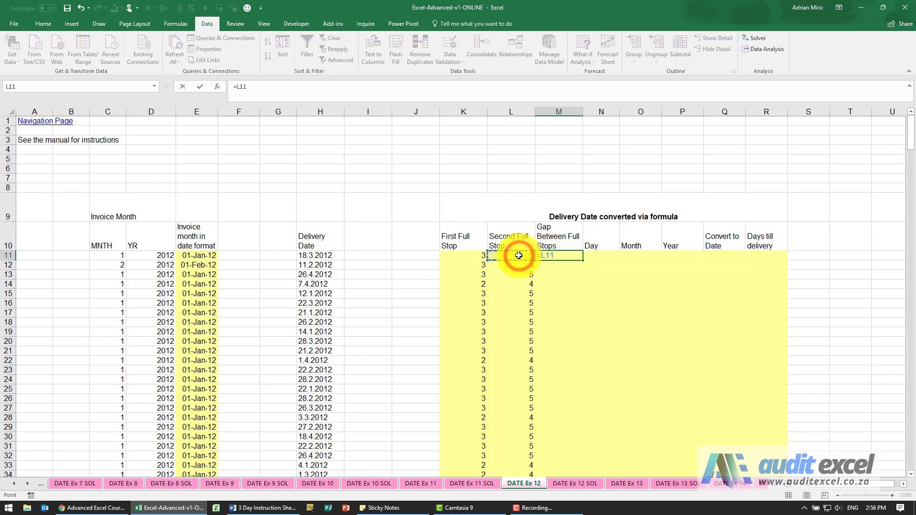
pyautogui.write('-')
pyautogui.click(477, 256)
pyautogui.hotkey('ctrl', 'Return')
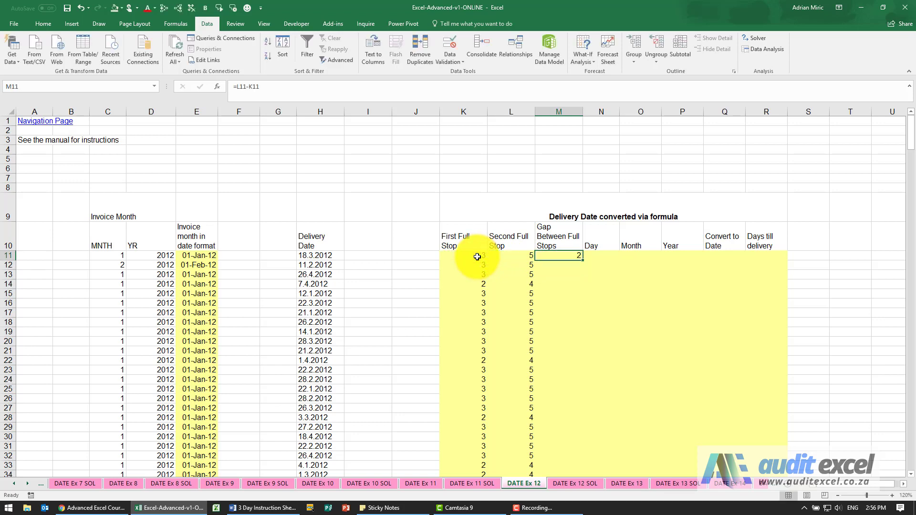
pyautogui.doubleClick(582, 260)
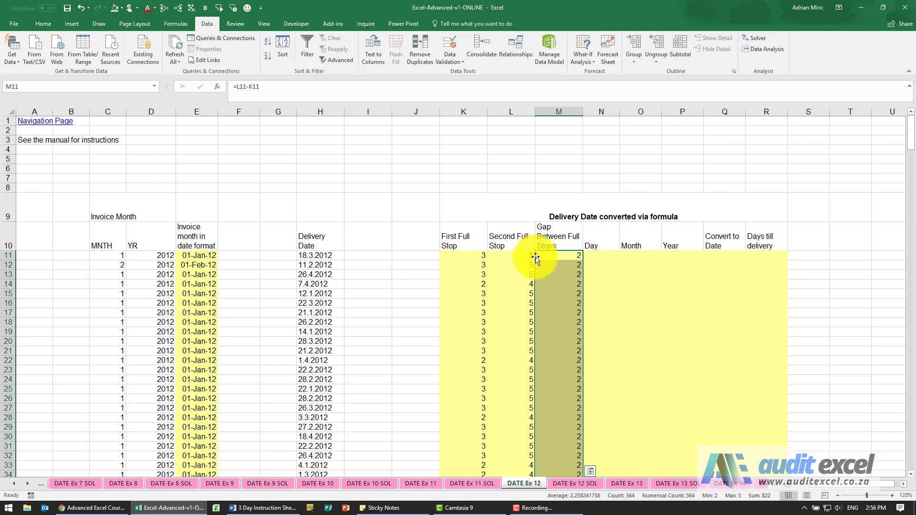
pyautogui.click(591, 256)
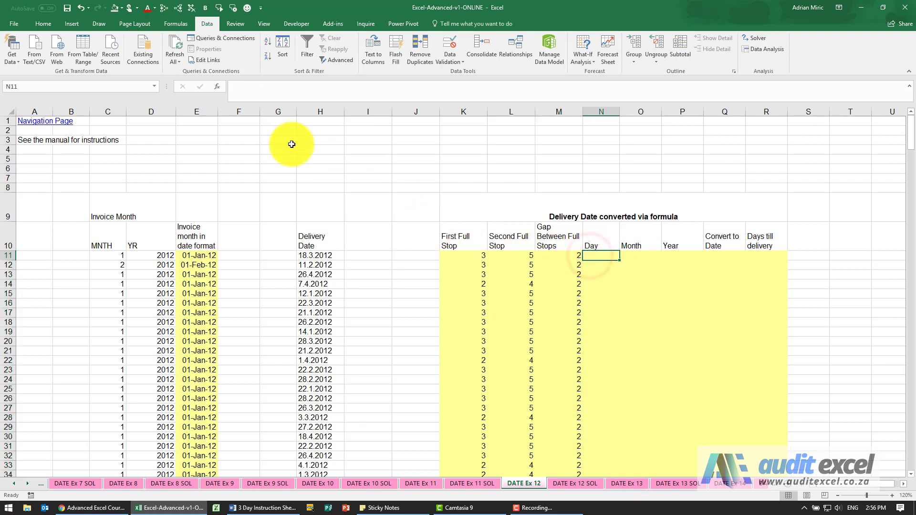
# Enter =LEFT(H11,K11-1) in N11, returning 18, and fill it down the Day column
pyautogui.click(218, 88)
pyautogui.click(460, 339)
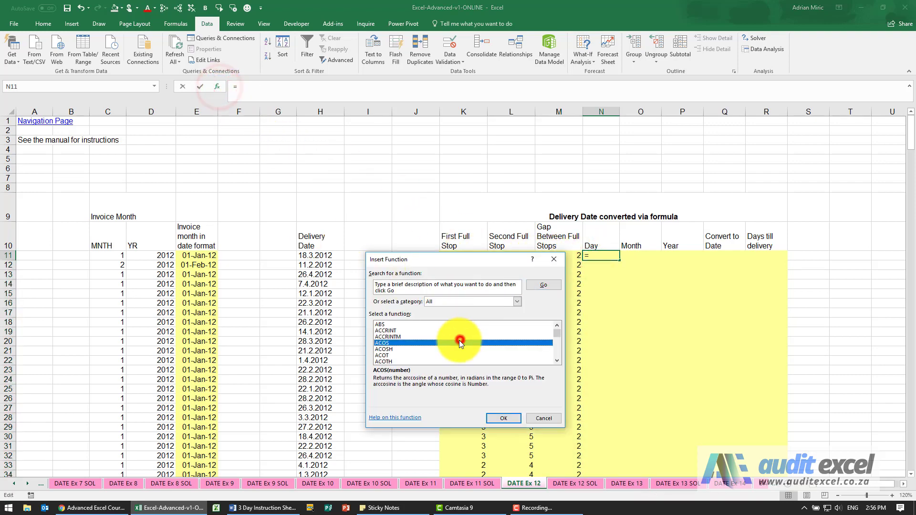
pyautogui.write('left')
pyautogui.press('Return')
pyautogui.click(331, 255)
pyautogui.click(413, 321)
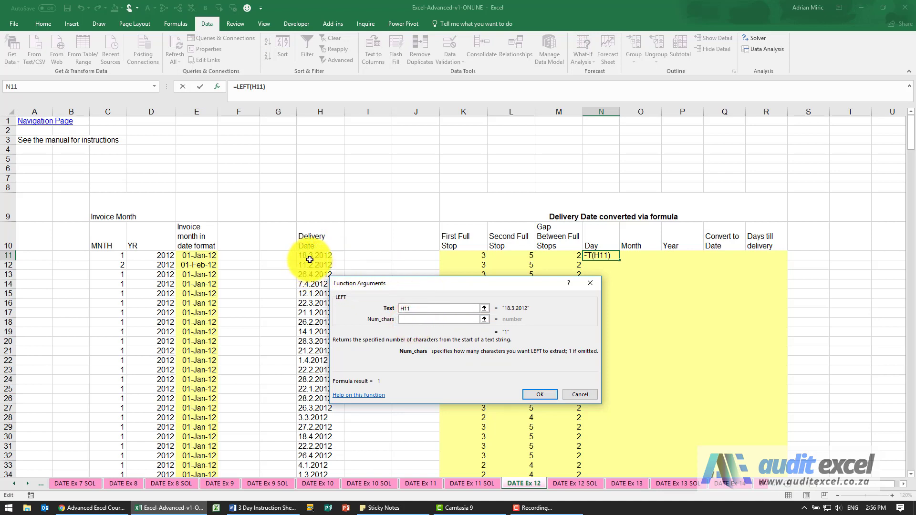
pyautogui.click(471, 257)
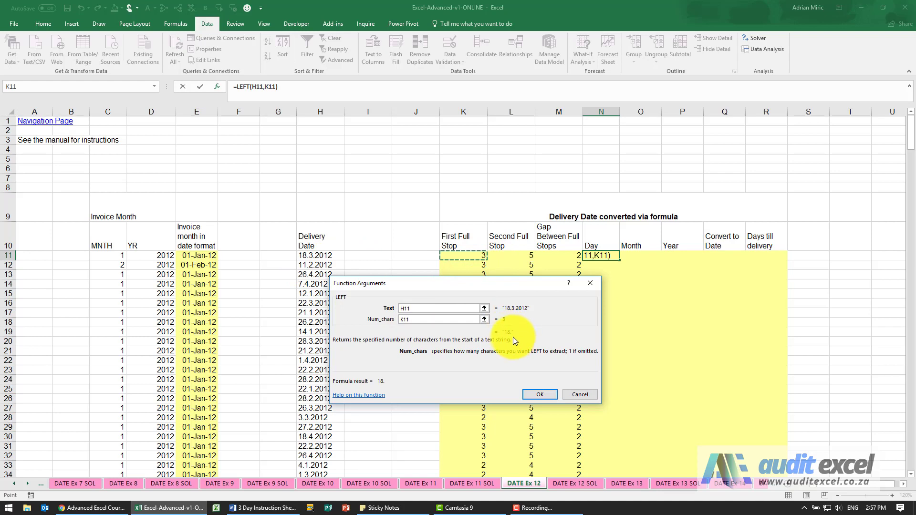
pyautogui.click(441, 320)
pyautogui.write('-1')
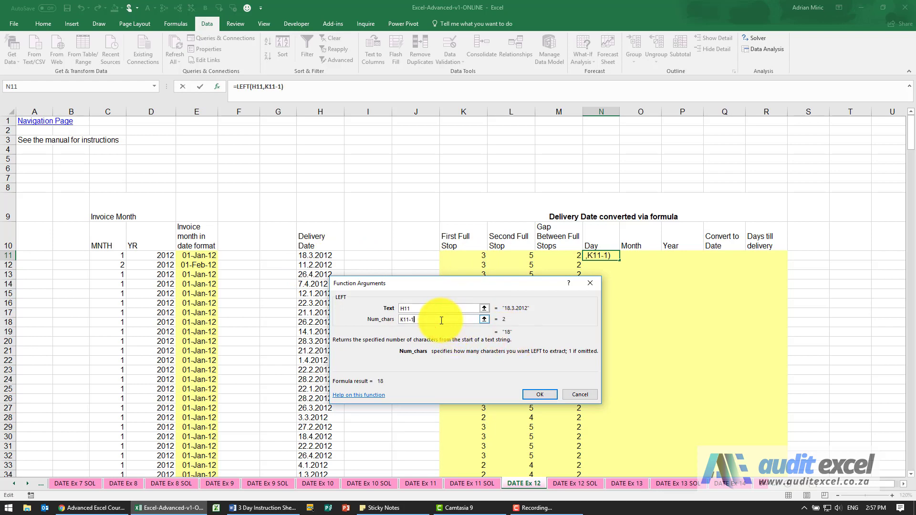
pyautogui.press('Return')
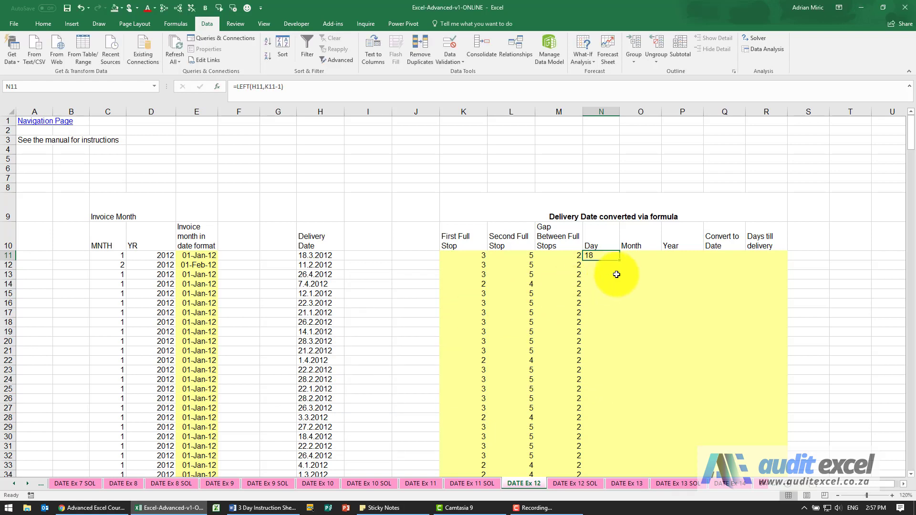
pyautogui.doubleClick(620, 259)
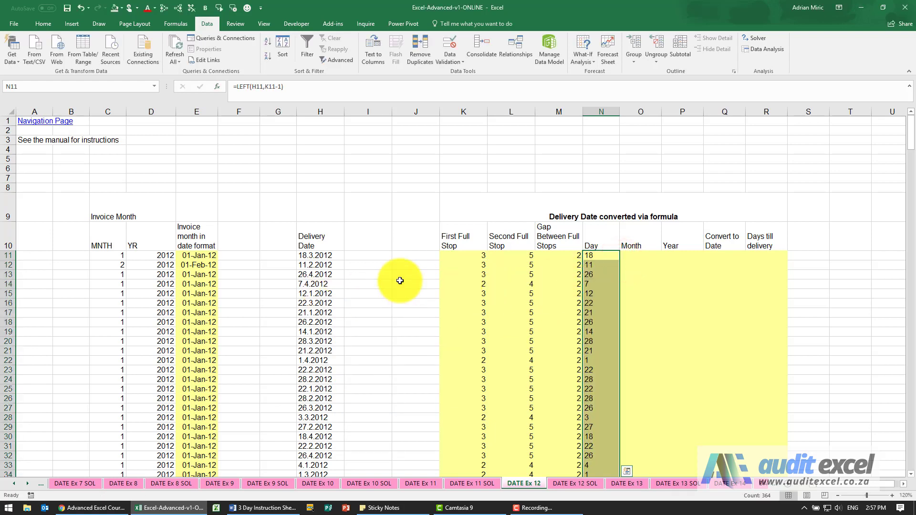
pyautogui.click(637, 256)
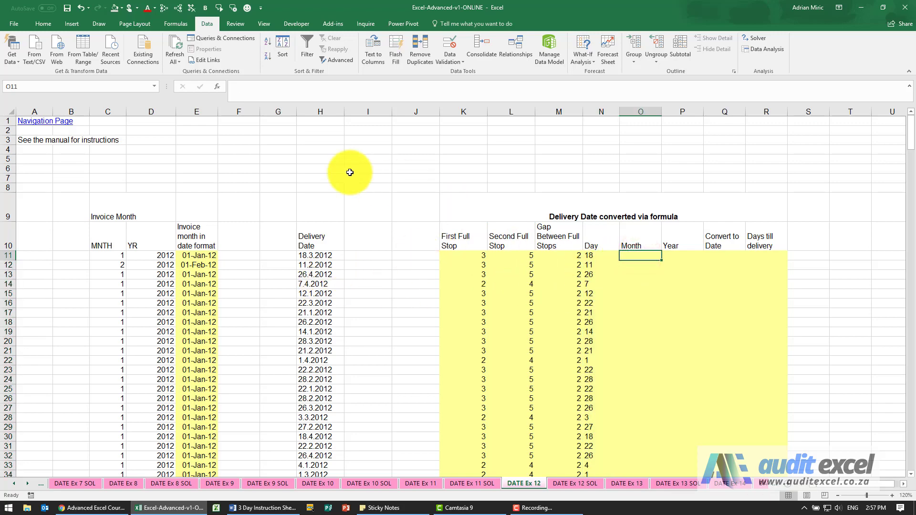
# Enter =MID(H11,K11+1,M11-1) in O11 to extract month 3 from 18.3.2012
pyautogui.click(217, 86)
pyautogui.click(508, 344)
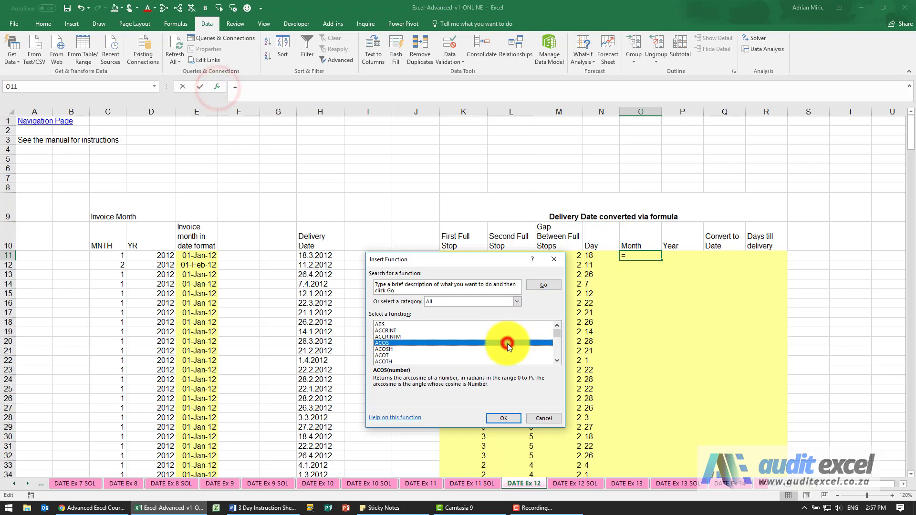
pyautogui.press('Escape')
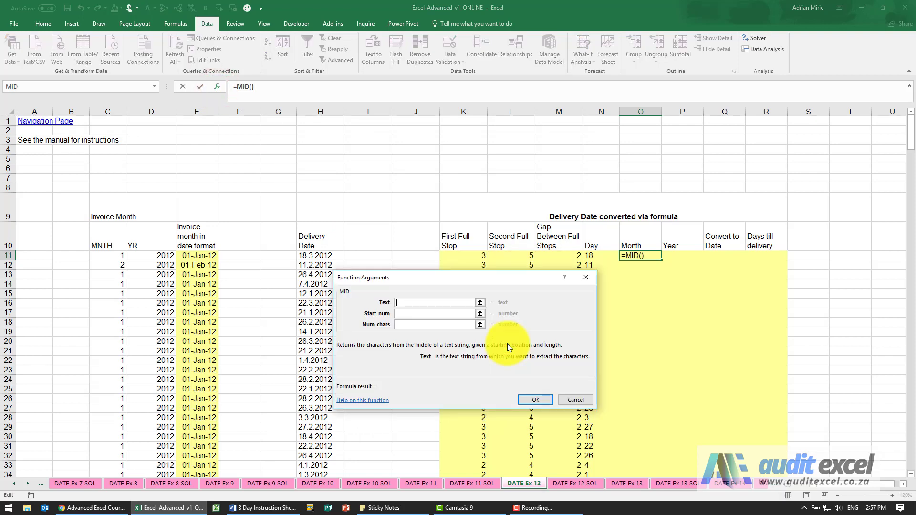
pyautogui.click(330, 255)
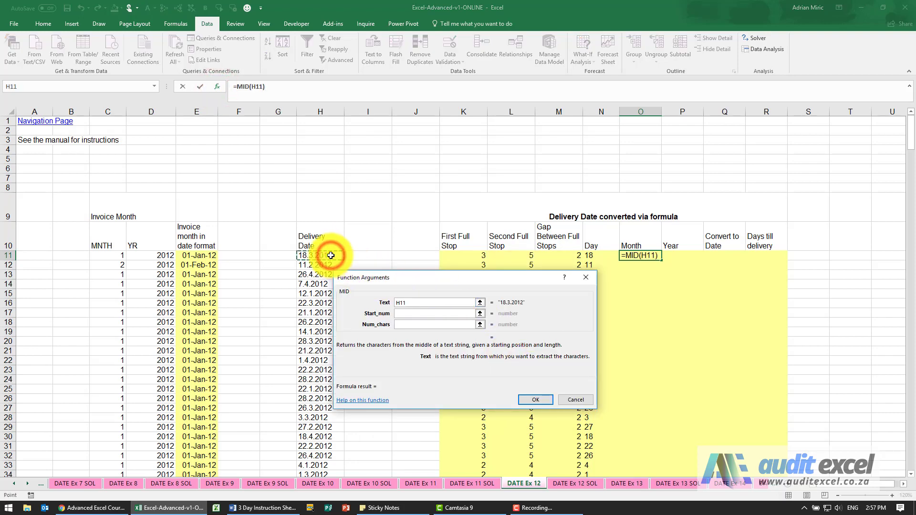
pyautogui.click(405, 312)
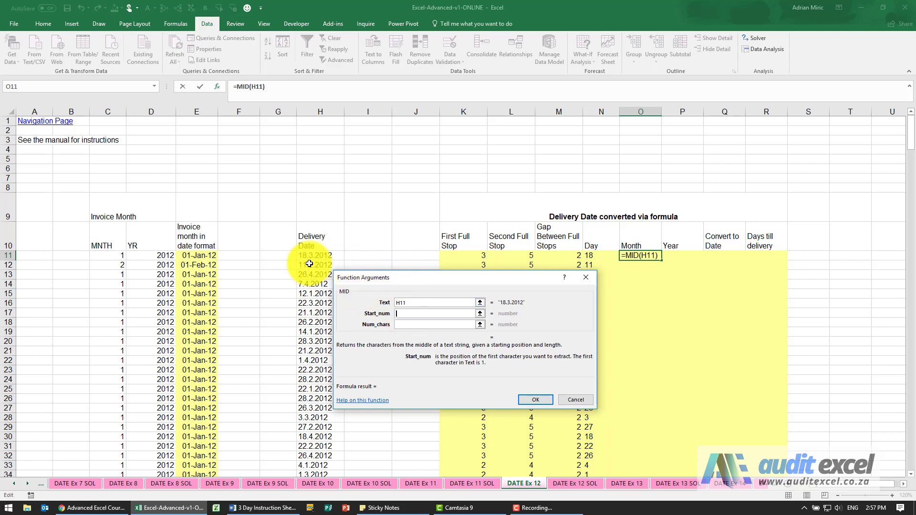
pyautogui.click(476, 257)
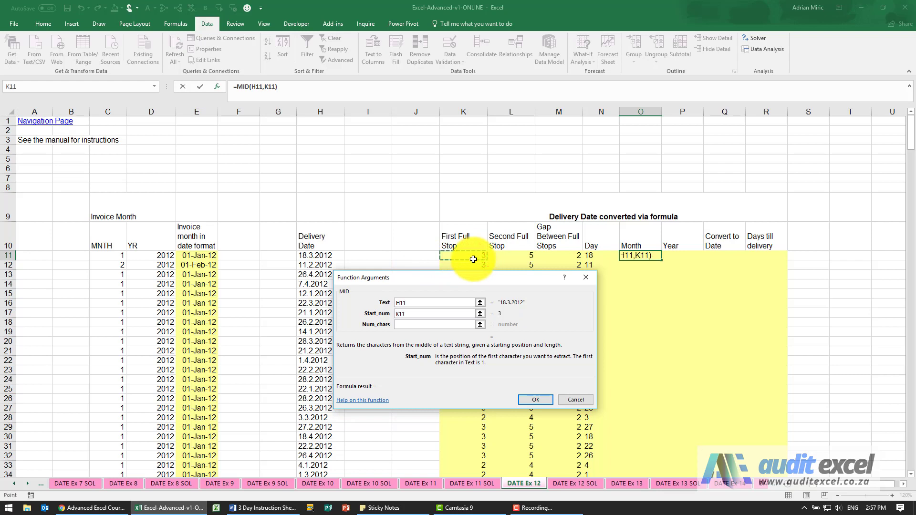
pyautogui.click(427, 323)
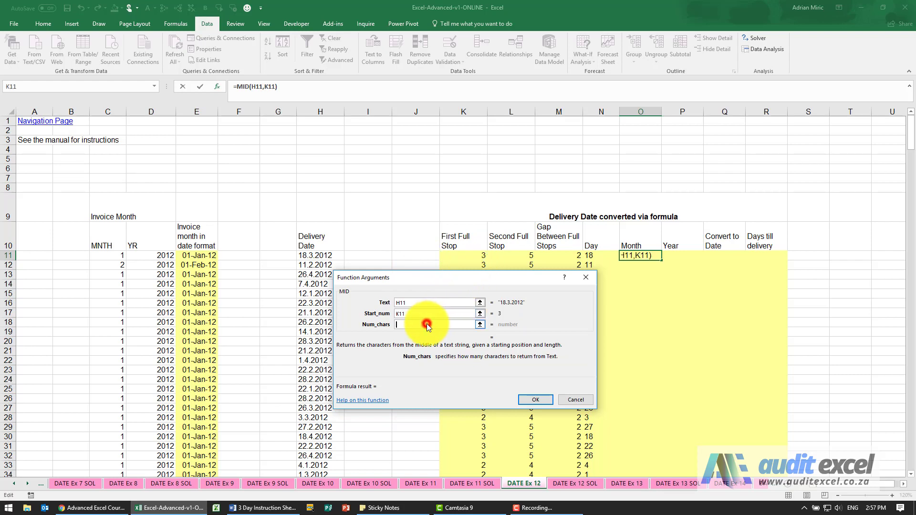
pyautogui.click(565, 256)
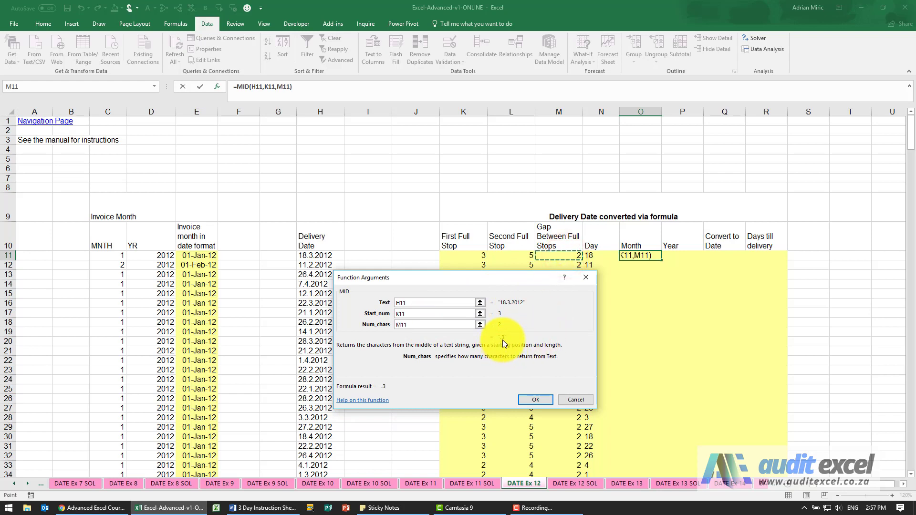
pyautogui.click(421, 314)
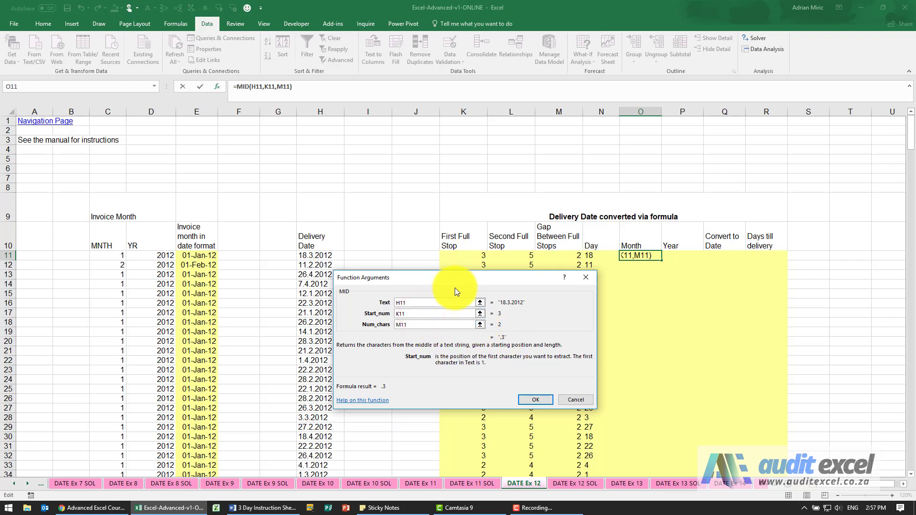
pyautogui.write('+1')
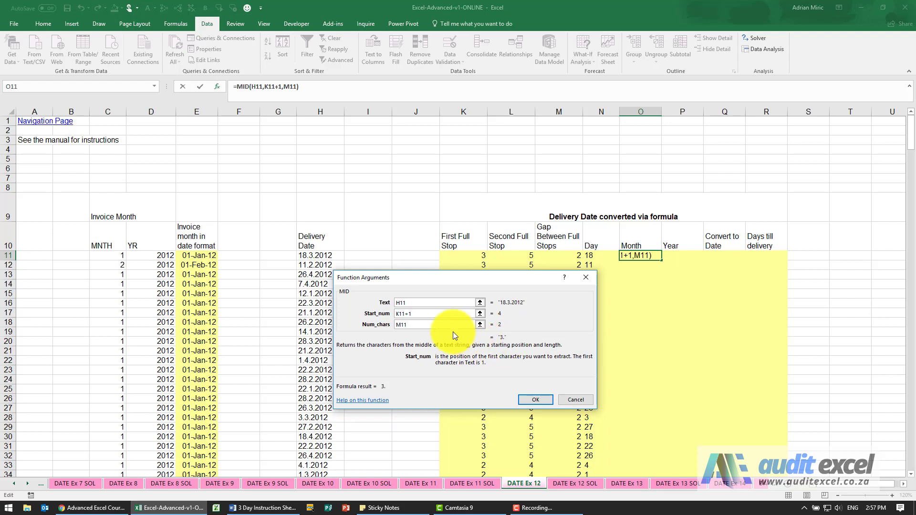
pyautogui.click(432, 325)
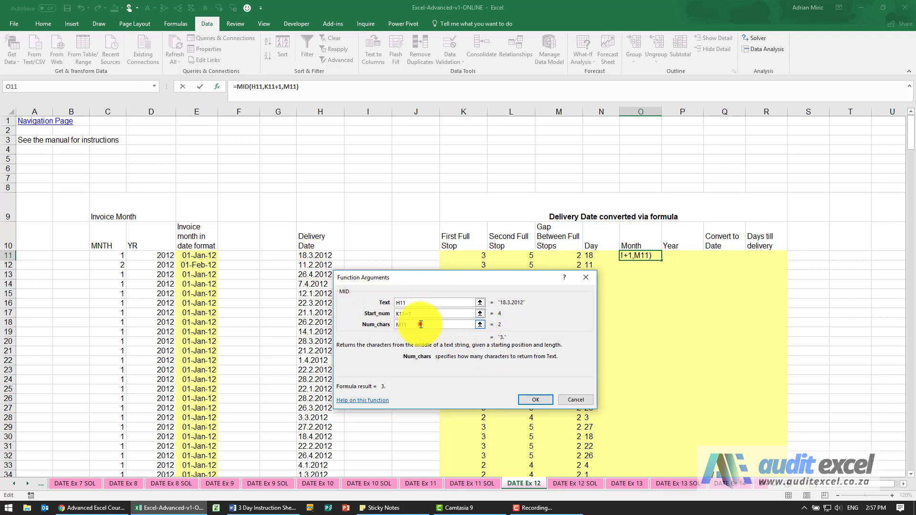
pyautogui.write('-')
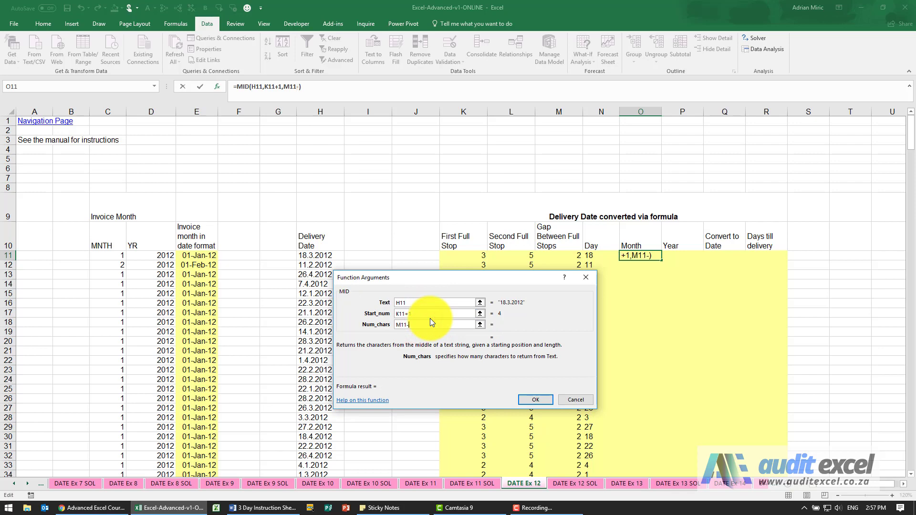
pyautogui.write('1')
pyautogui.click(529, 399)
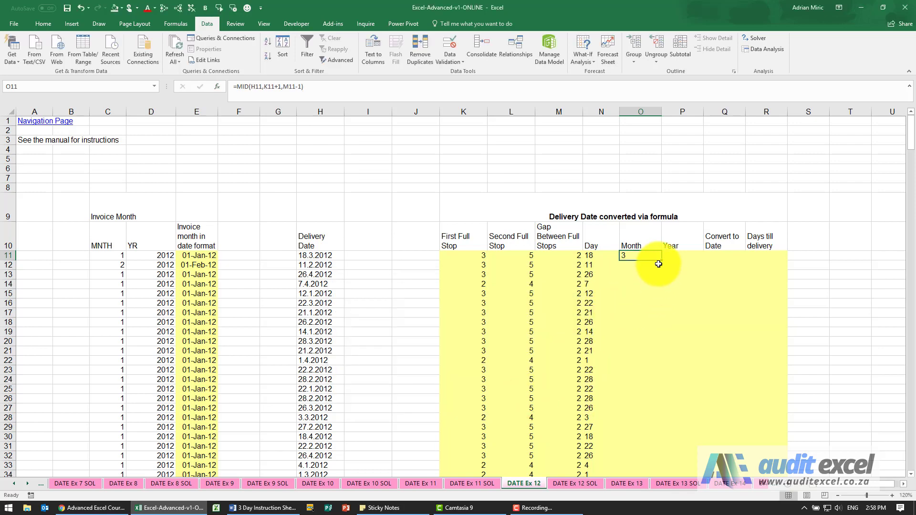
# Fill the MID month formula from O11 down column O, giving 3, 2, 4 and so on
pyautogui.doubleClick(661, 261)
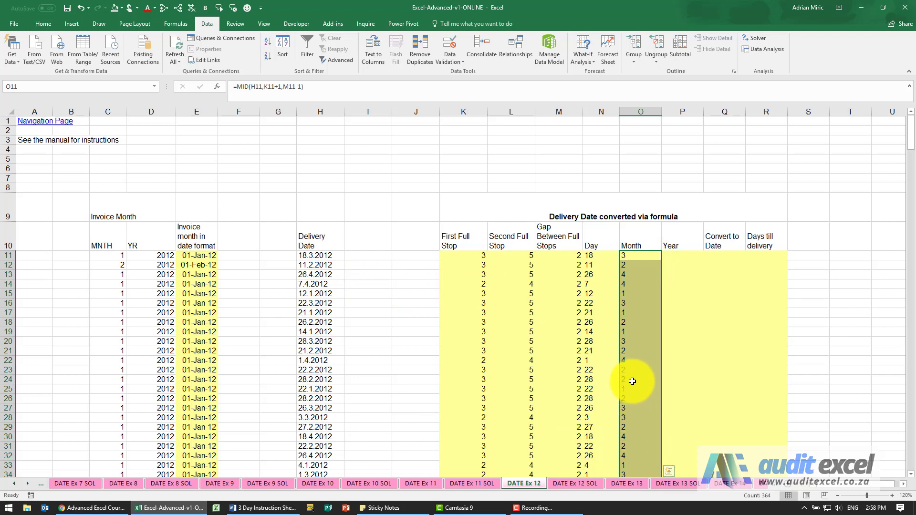
# Enter =RIGHT(H11,4) in P11, returning 2012, and fill it down the Year column
pyautogui.click(669, 256)
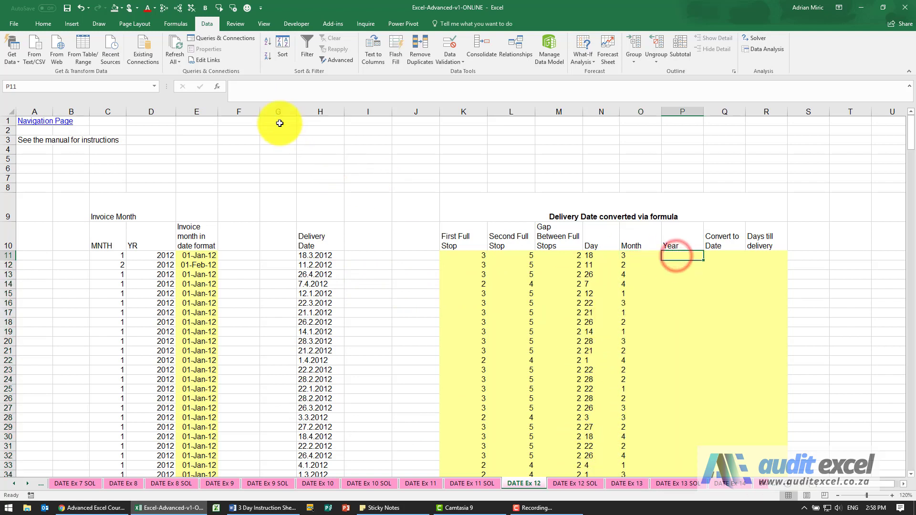
pyautogui.click(216, 87)
pyautogui.click(442, 337)
pyautogui.write('right')
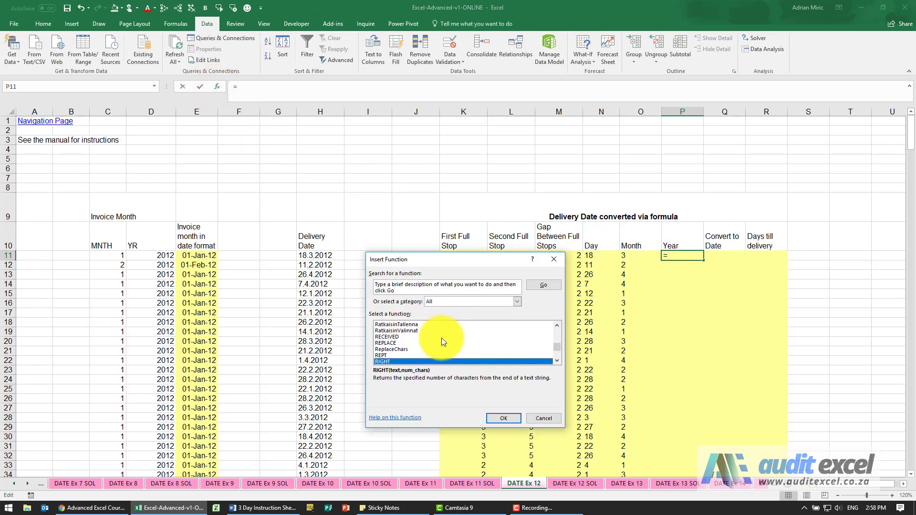
pyautogui.press('Return')
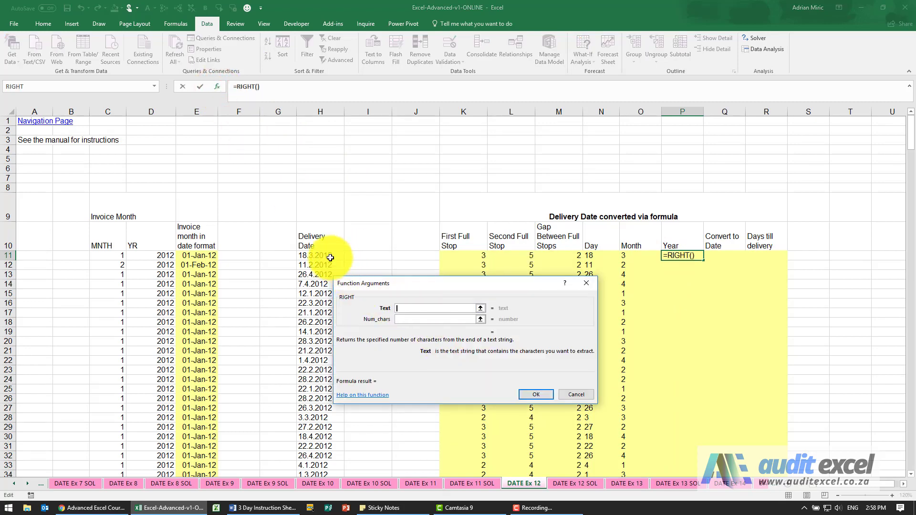
pyautogui.click(399, 316)
pyautogui.write('4')
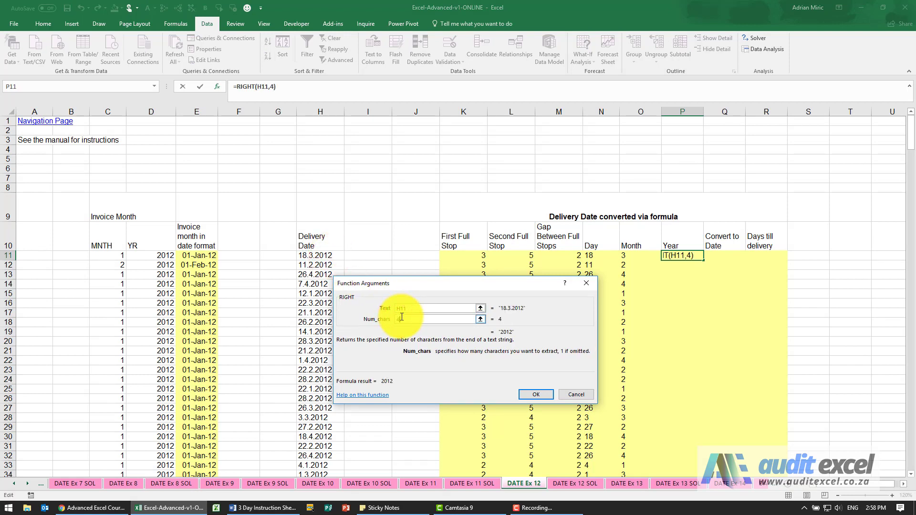
pyautogui.click(531, 394)
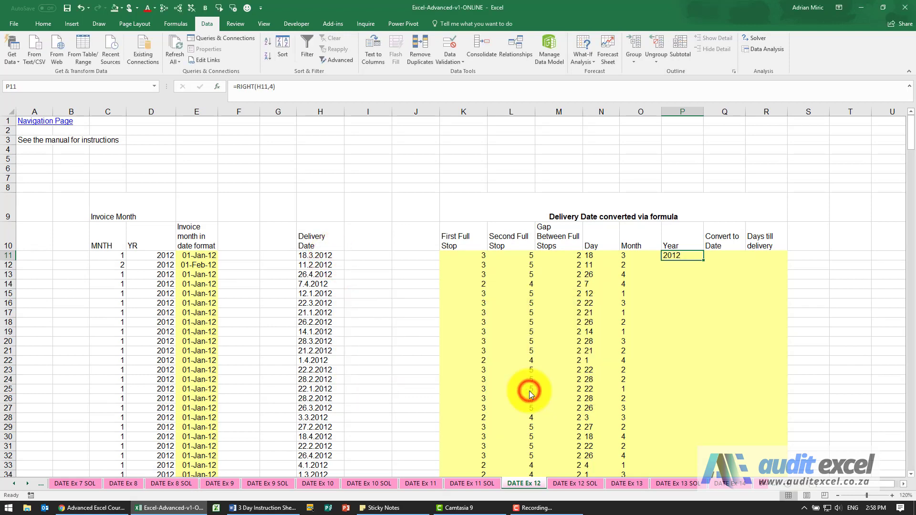
pyautogui.doubleClick(706, 260)
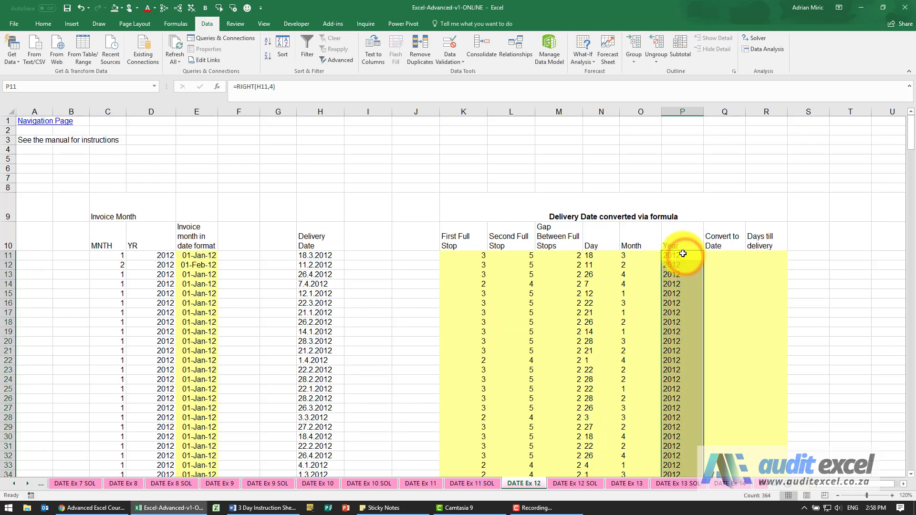
pyautogui.click(721, 253)
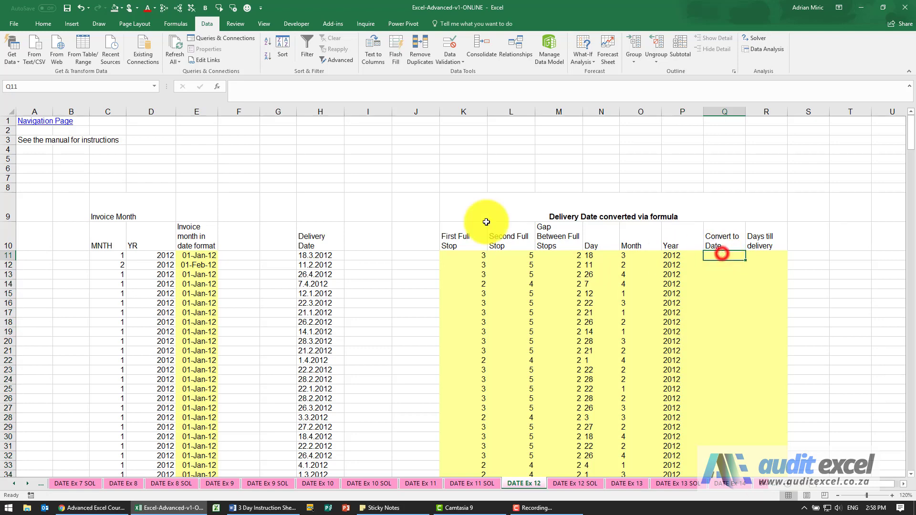
# Enter =DATE(P11,O11,N11) in Q11, showing 18-Mar-12, and fill it down column Q
pyautogui.click(217, 87)
pyautogui.click(416, 325)
pyautogui.press('d')
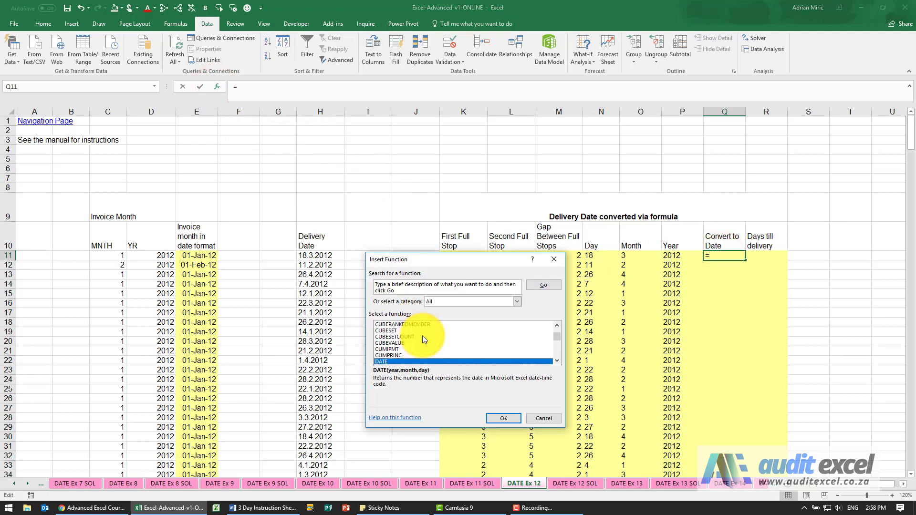
pyautogui.press('Return')
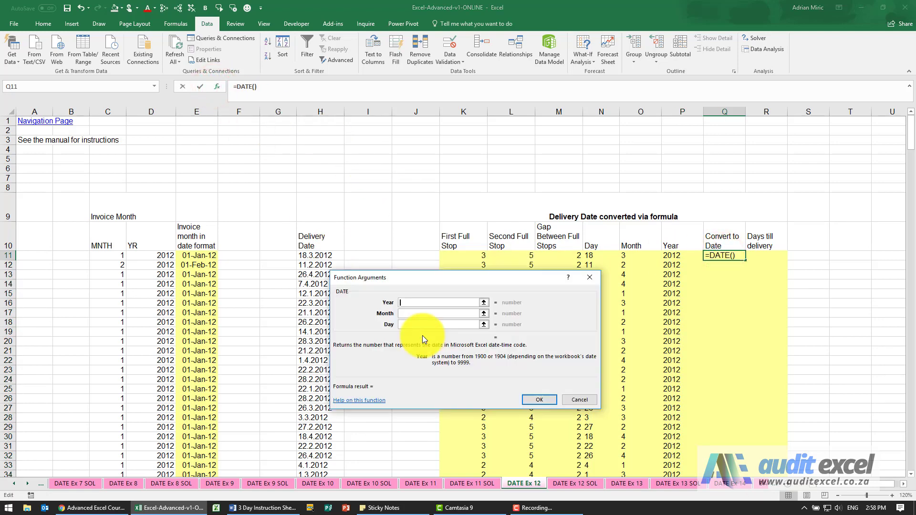
pyautogui.moveTo(427, 277); pyautogui.dragTo(439, 302)
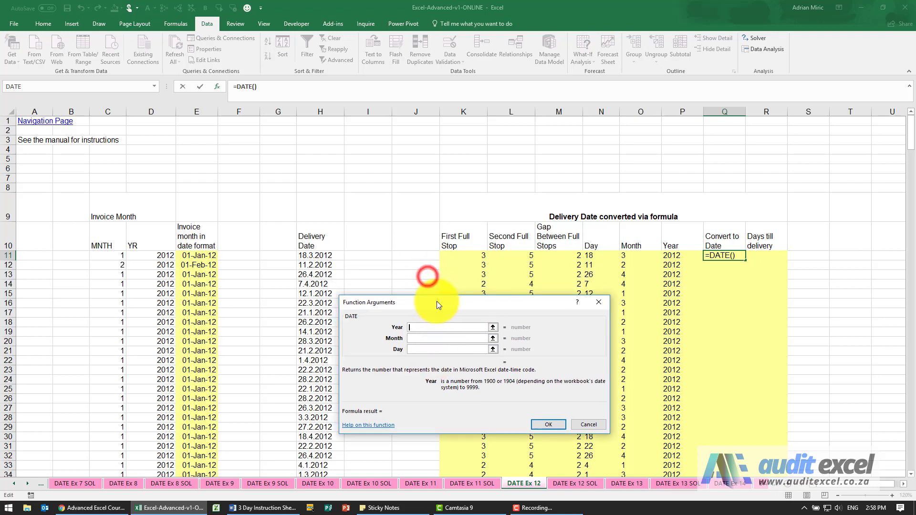
pyautogui.click(670, 255)
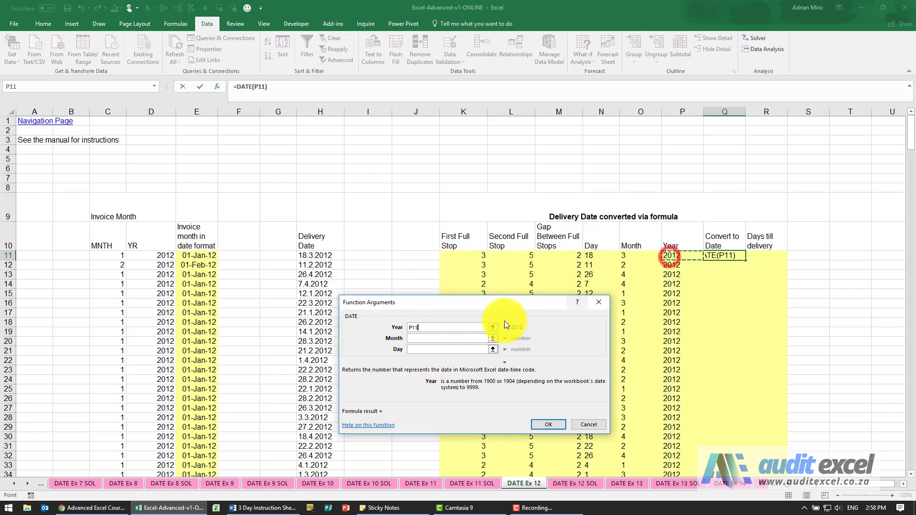
pyautogui.click(456, 338)
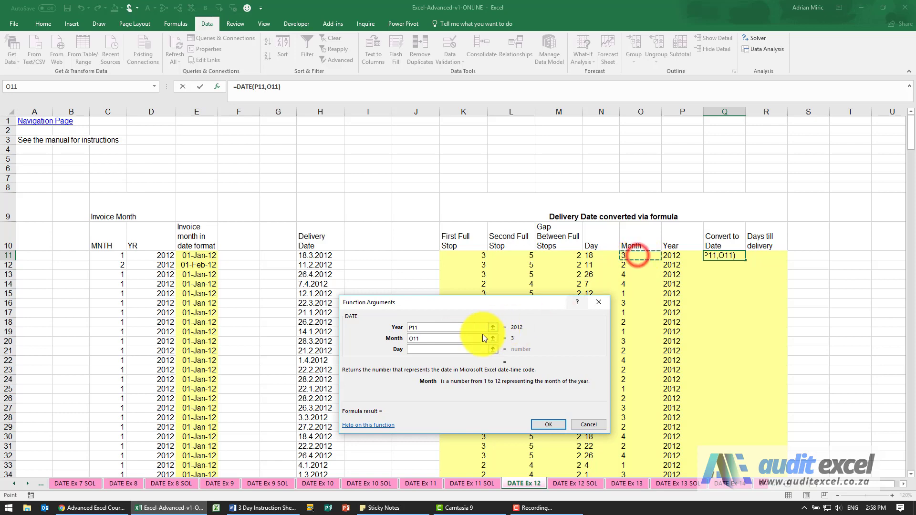
pyautogui.click(597, 256)
pyautogui.click(551, 424)
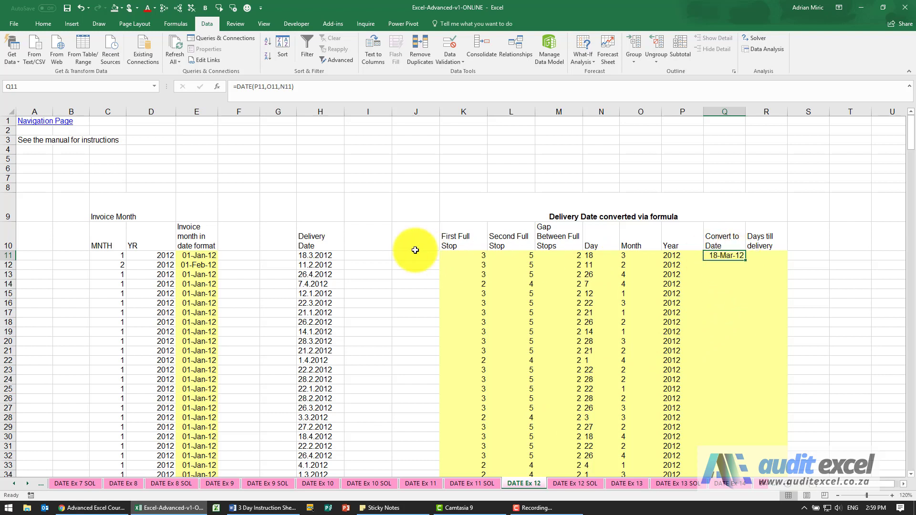
pyautogui.doubleClick(745, 261)
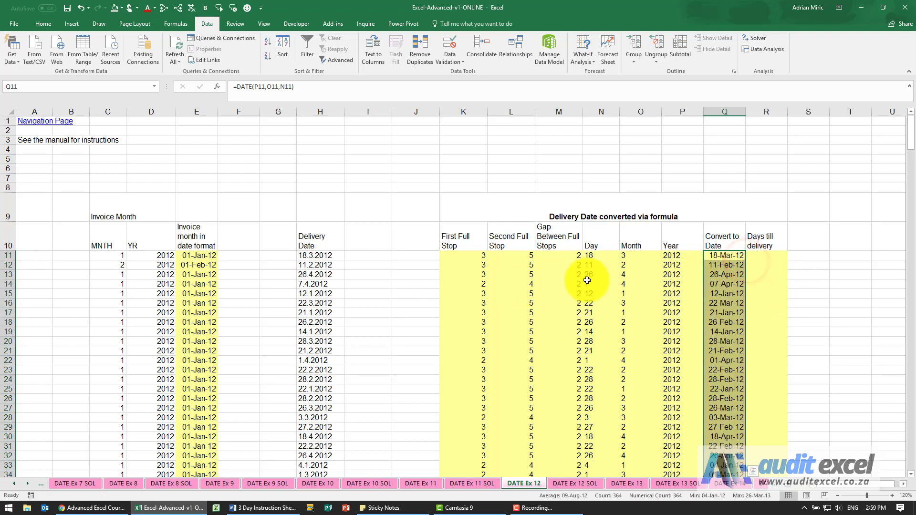
# Enter =Q11-E11 in R11, giving 77, and fill it down column R to row 374
pyautogui.click(757, 256)
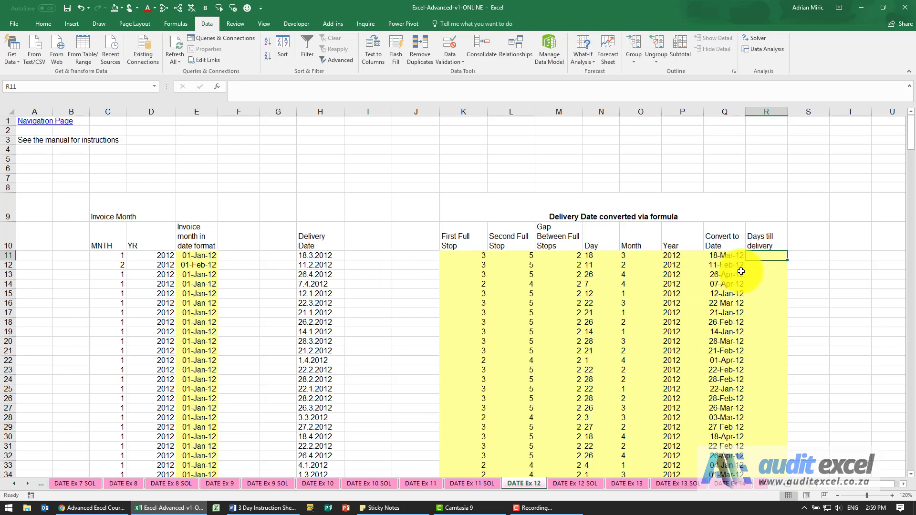
pyautogui.write('=')
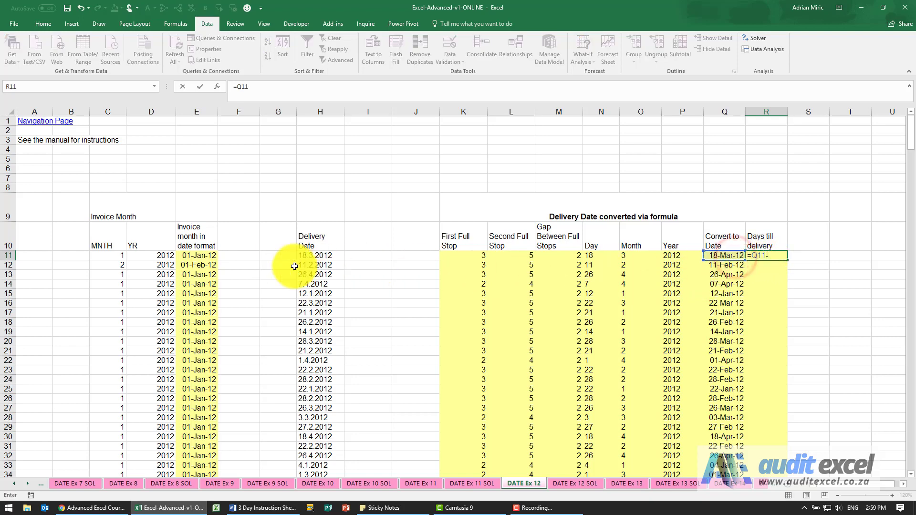
pyautogui.press('Return')
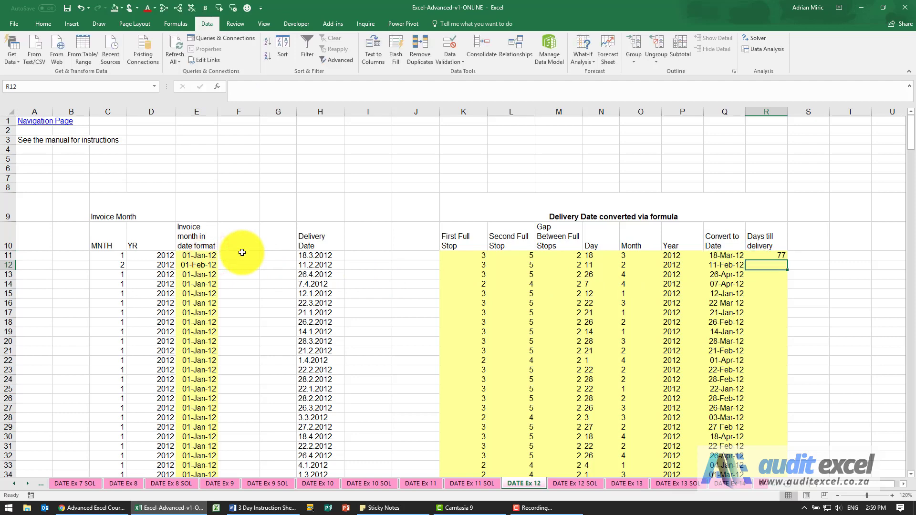
pyautogui.doubleClick(786, 260)
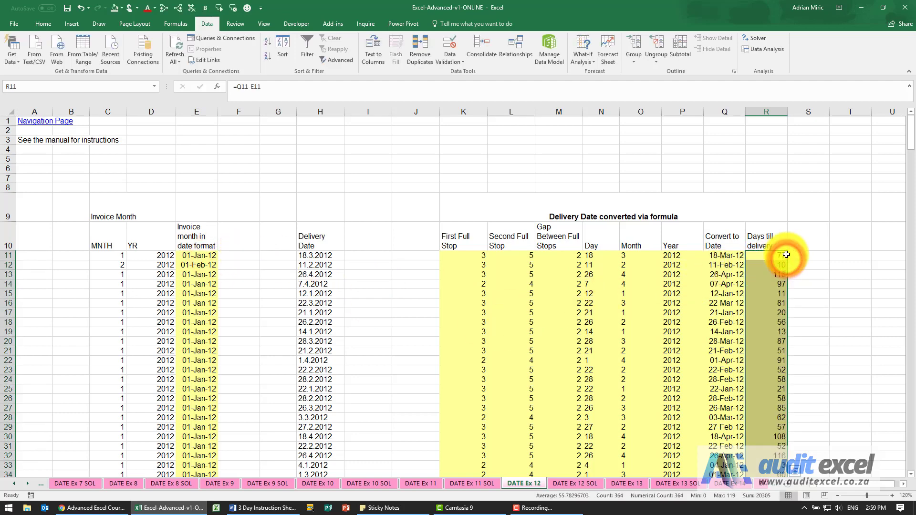
pyautogui.moveTo(908, 141); pyautogui.dragTo(908, 469)
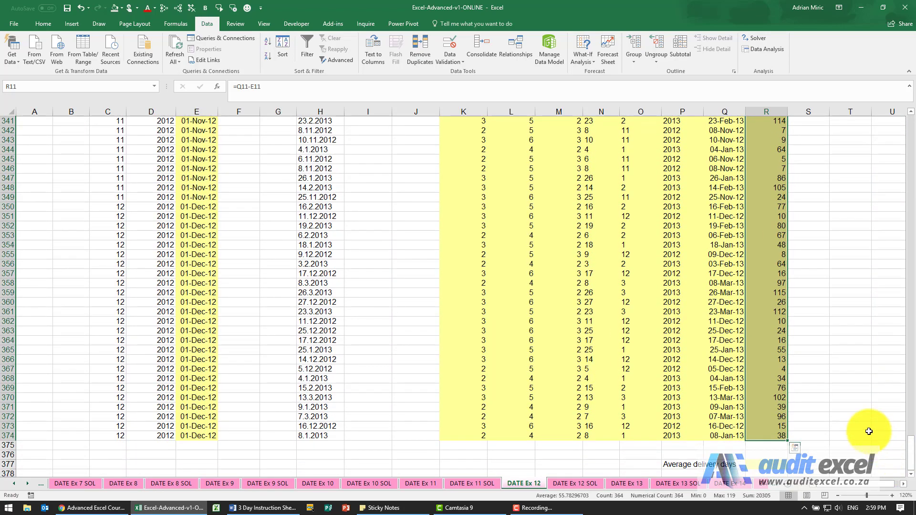
pyautogui.scroll(-2, 863, 424)
# Enter =AVERAGE(R11:R374) in R377, giving about 55.78 average delivery days
pyautogui.click(767, 409)
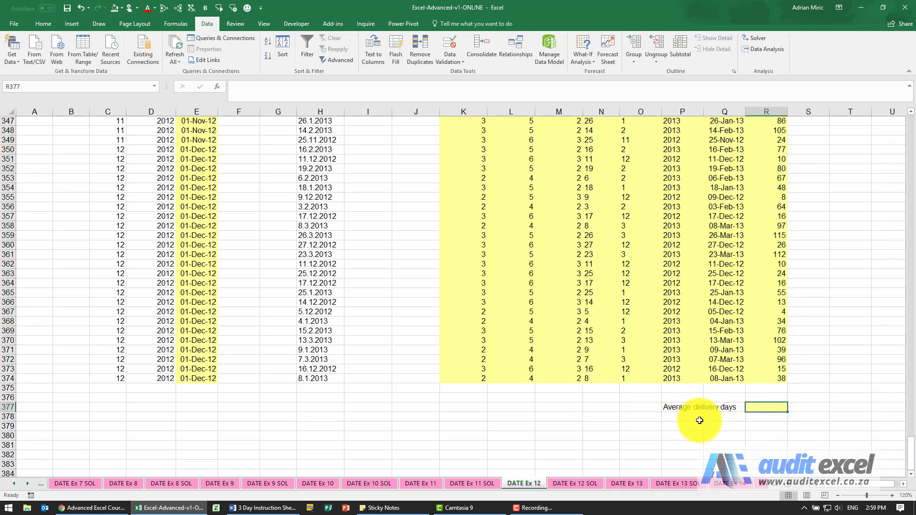
pyautogui.click(216, 89)
pyautogui.click(443, 378)
pyautogui.write('aver')
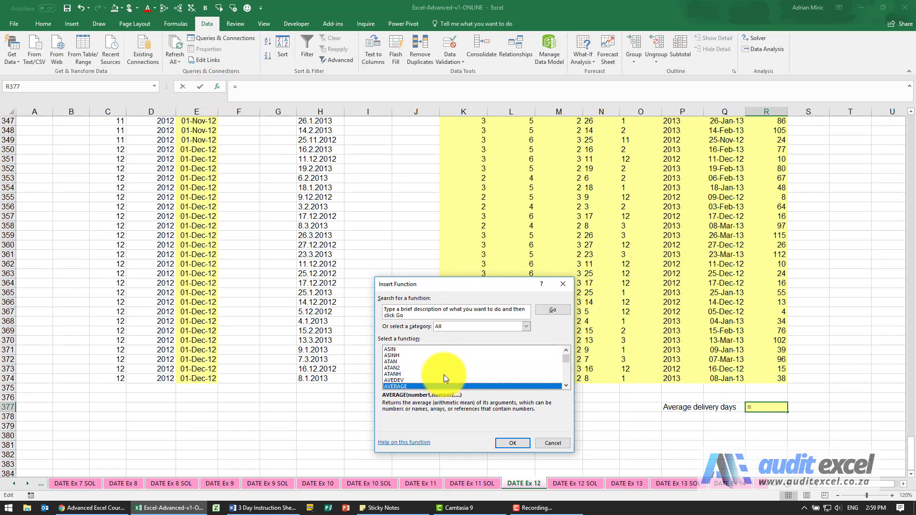
pyautogui.press('Return')
pyautogui.scroll(4, 787, 241)
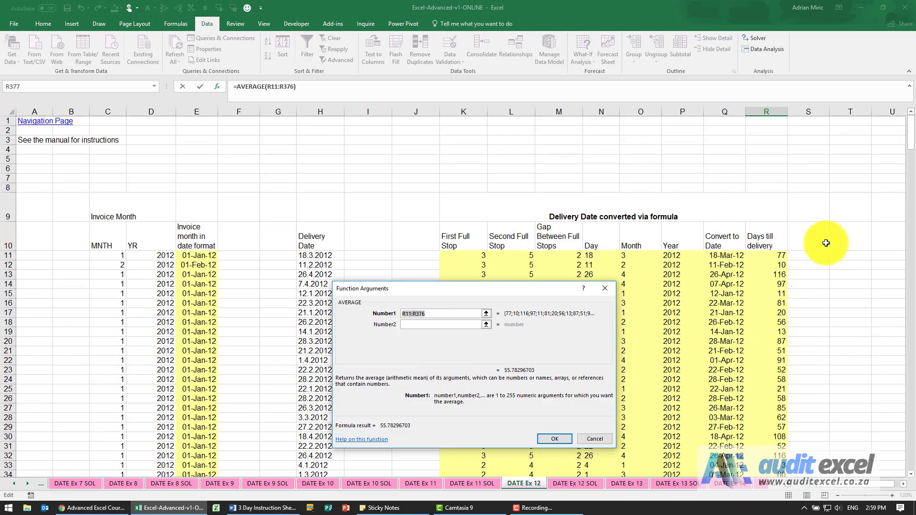
pyautogui.click(772, 256)
pyautogui.hotkey('ctrl', 'shift', 'Down')
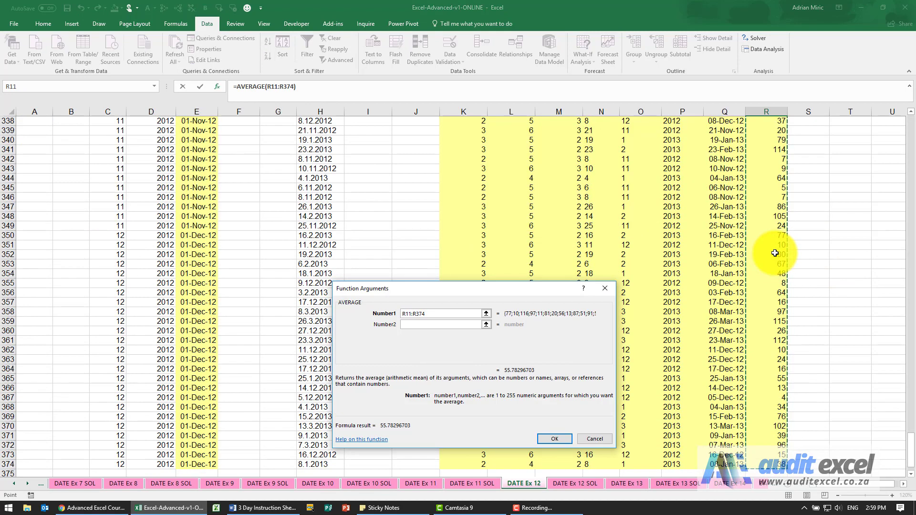
pyautogui.click(554, 439)
pyautogui.scroll(-4, 572, 430)
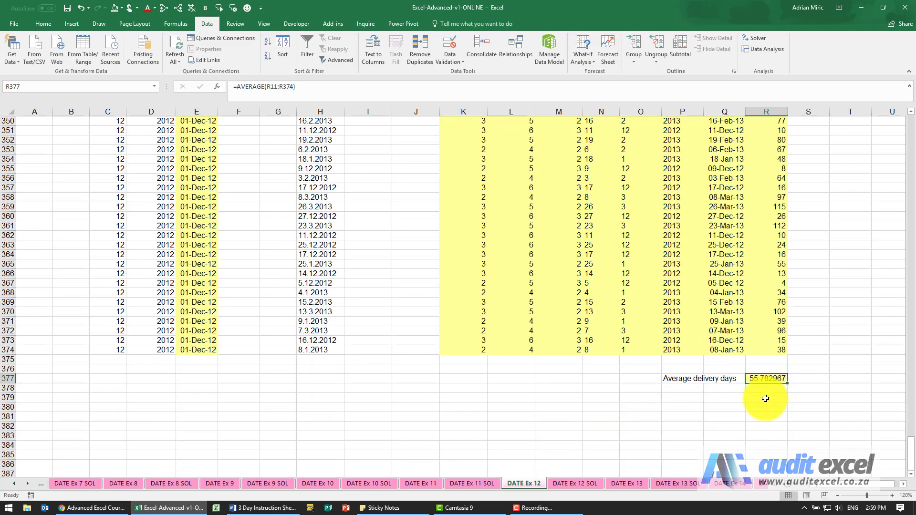